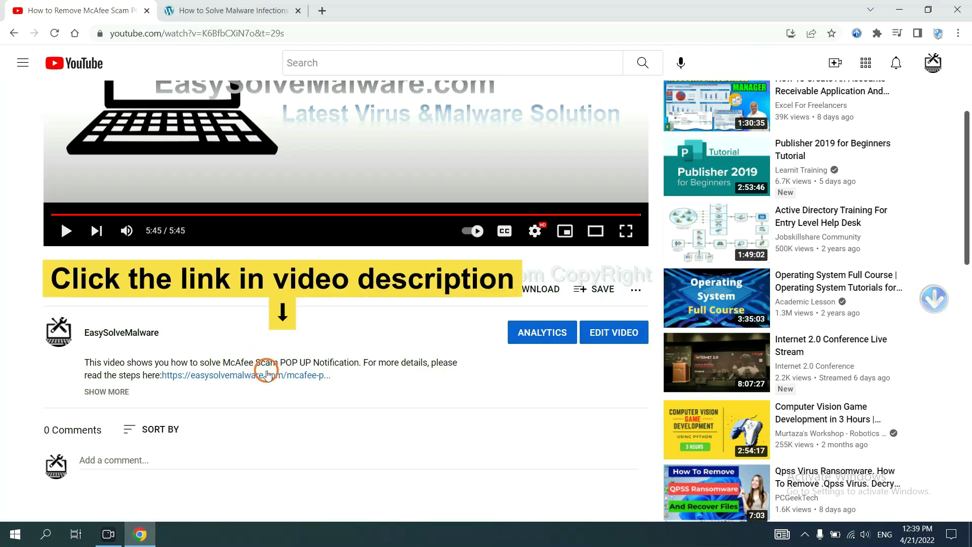
Download SpyHunter for Windows from the linked removal guide and launch its installer
left_click(269, 377)
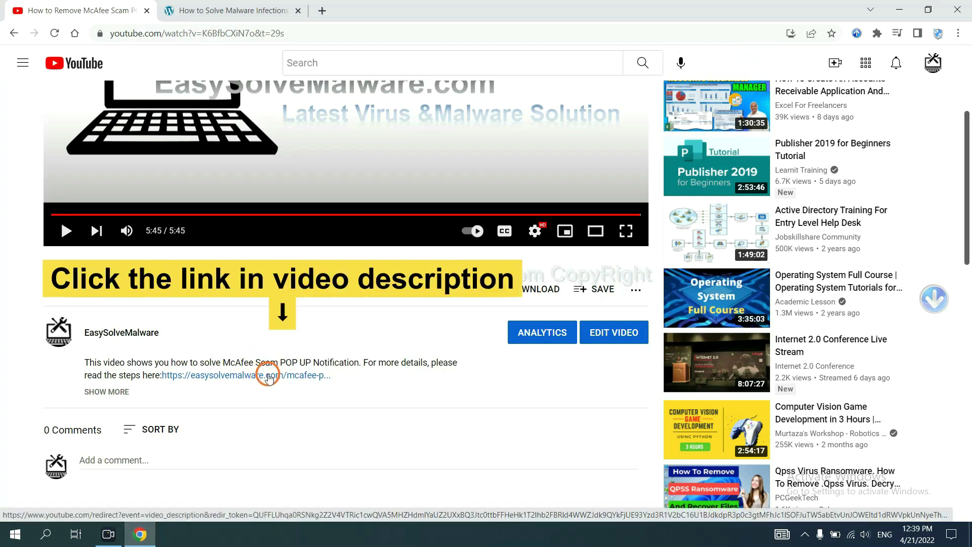
scroll(965, 258, "down", 4)
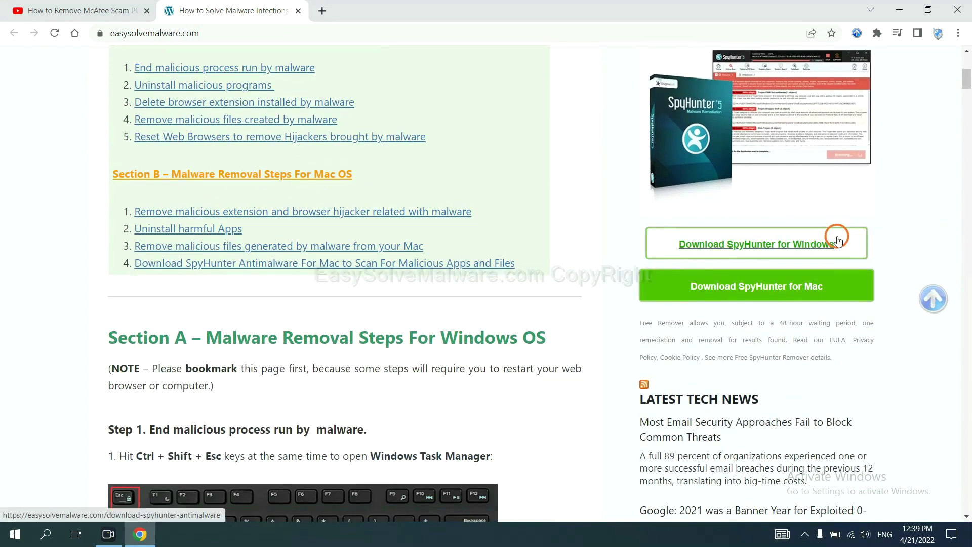
left_click(825, 243)
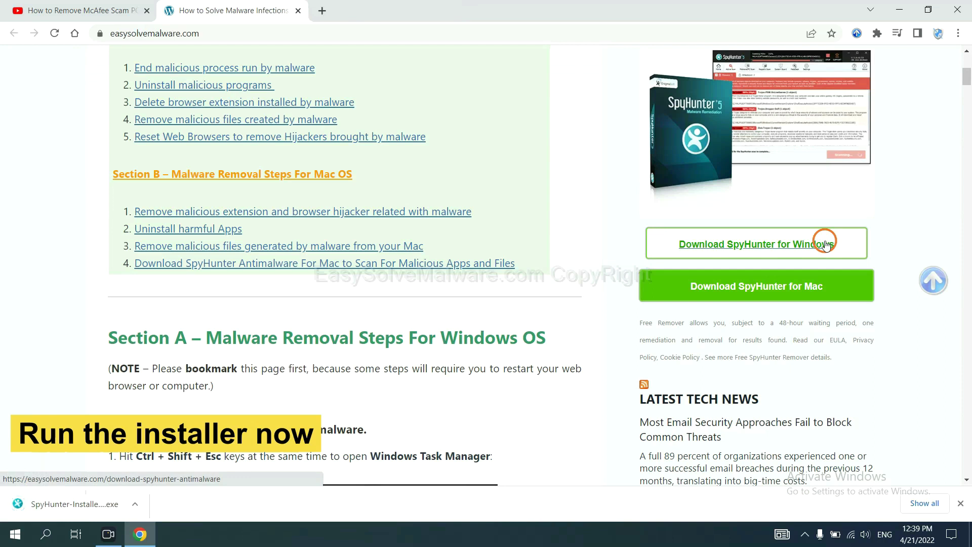
left_click(62, 506)
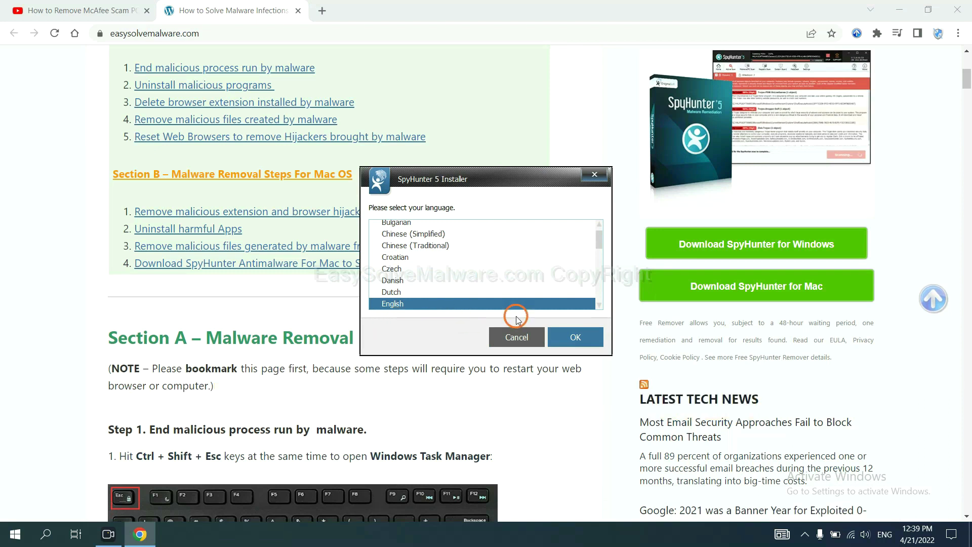
Install SpyHunter 5 in English after accepting the EULA and Privacy Policy, then finish setup
left_click(562, 337)
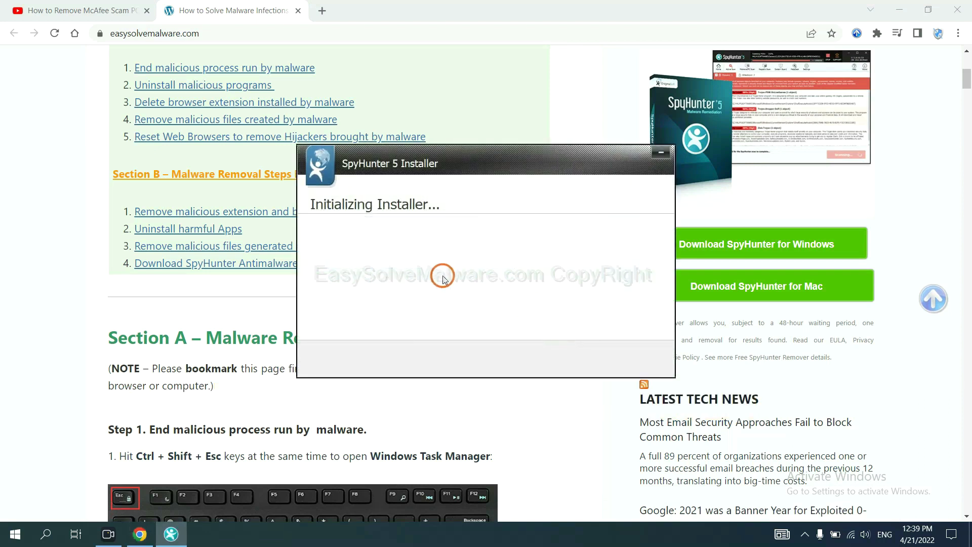
left_click(414, 277)
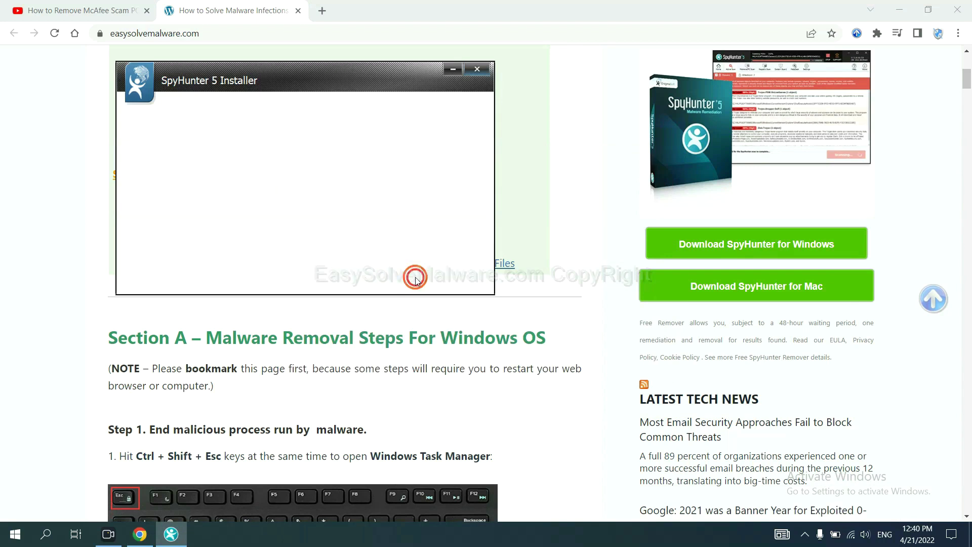
left_click(313, 243)
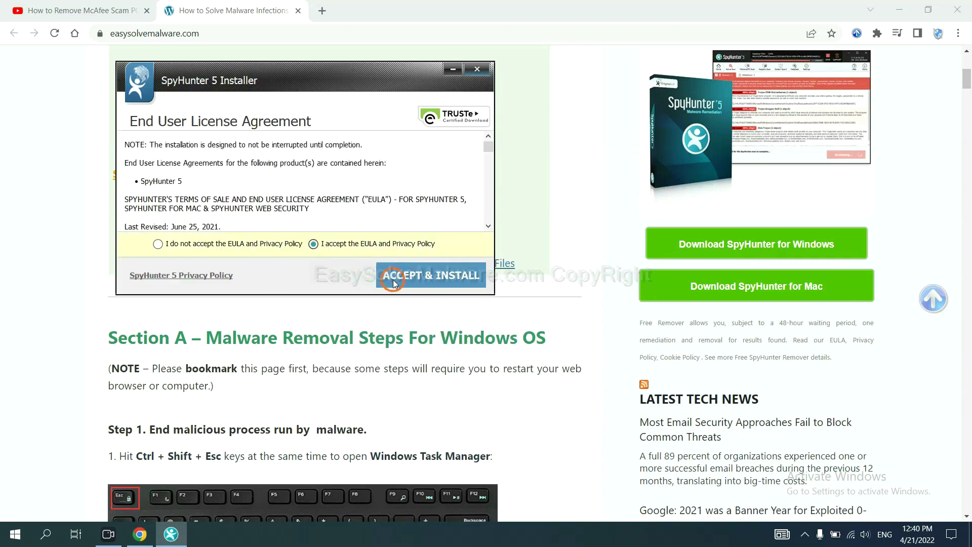
left_click(394, 278)
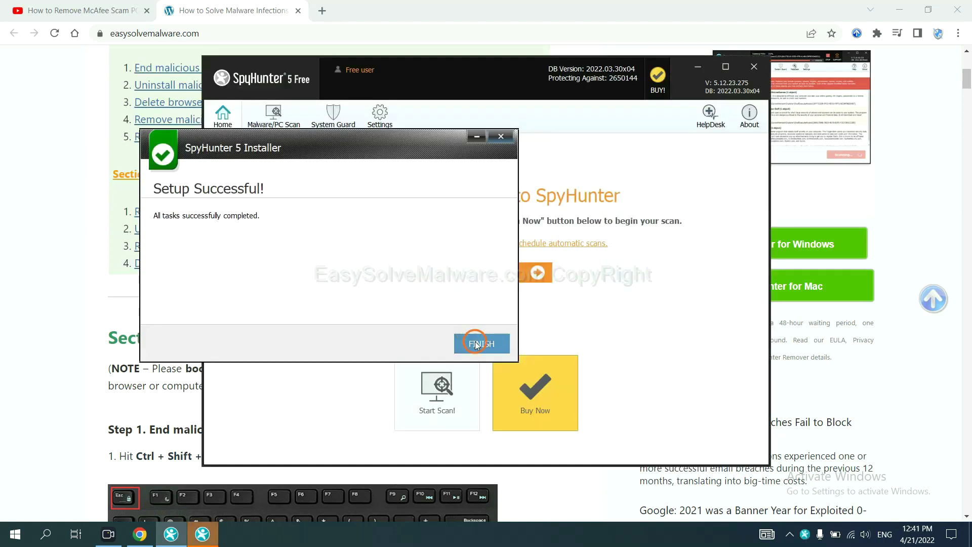
left_click(478, 341)
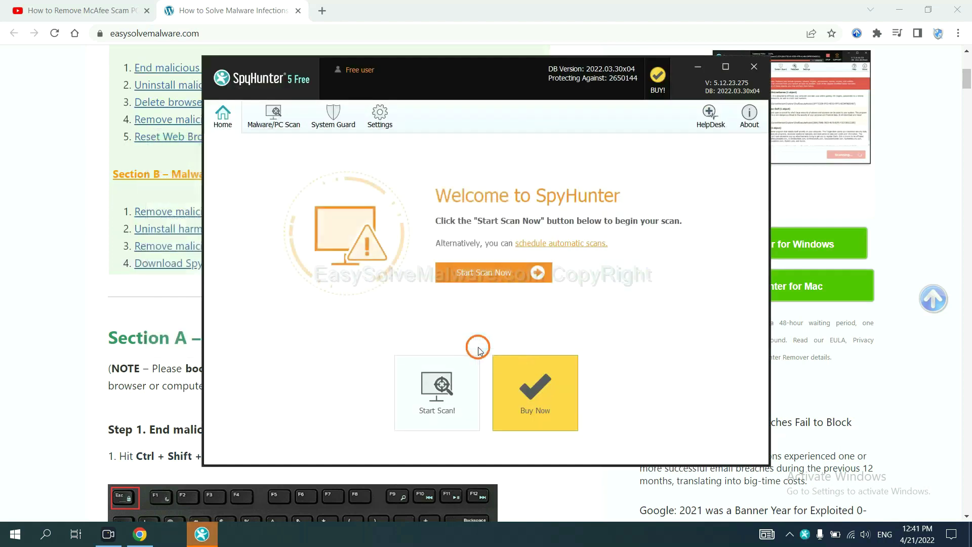
Run a SpyHunter 5 scan and proceed to removing the detected remove360.bat object
left_click(479, 277)
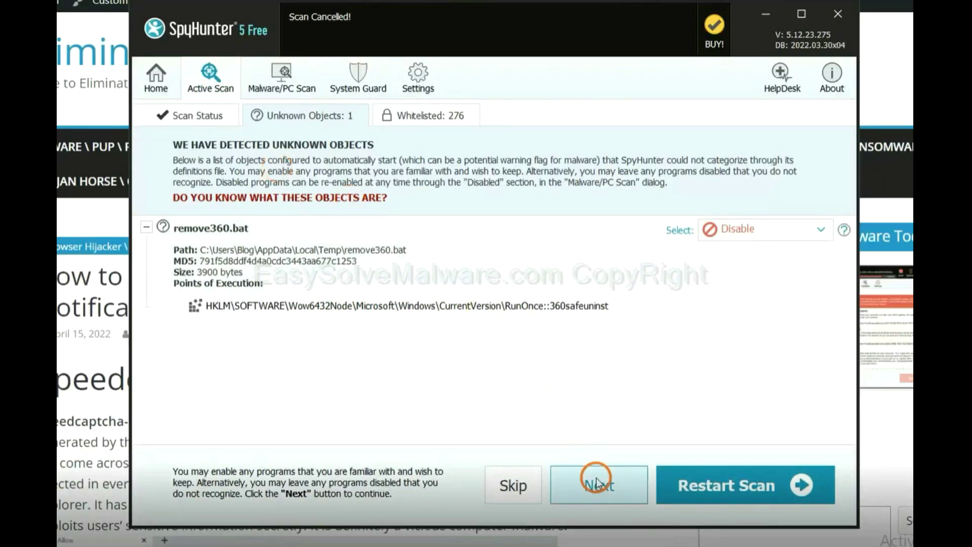
left_click(597, 484)
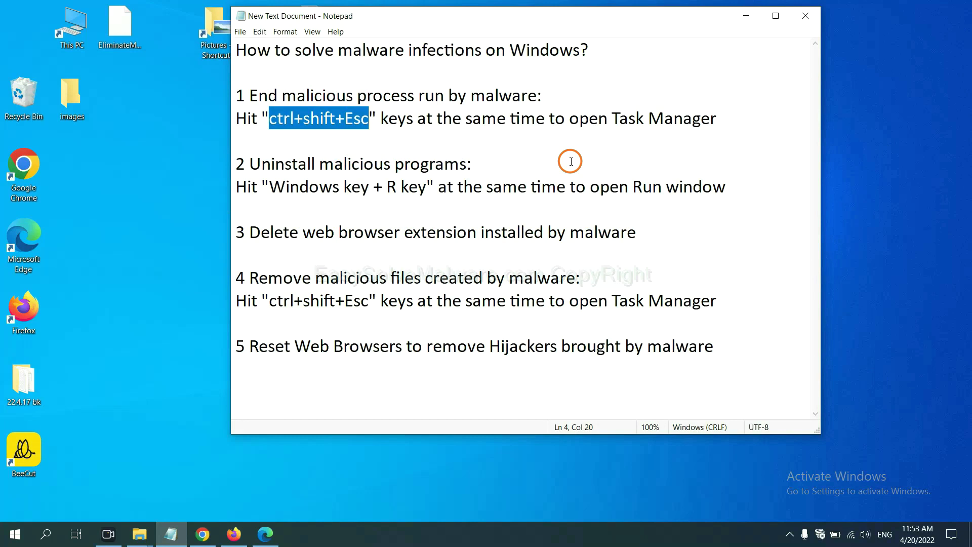
left_click(344, 121)
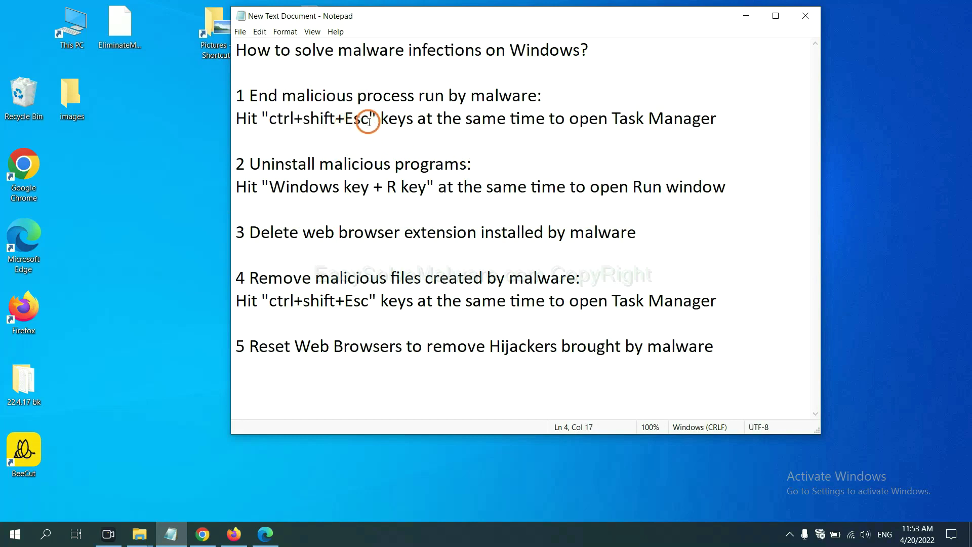
left_click_drag(369, 122, 269, 122)
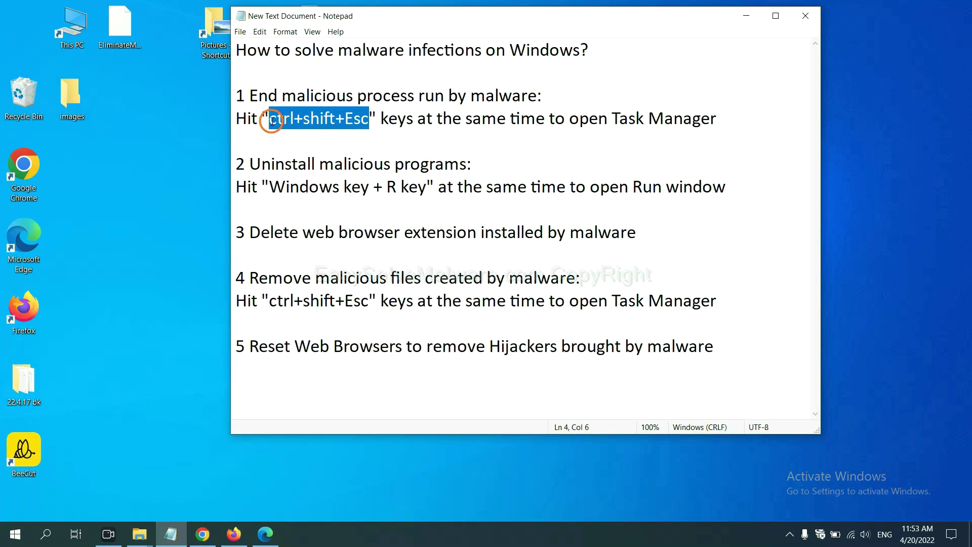
key("ctrl+shift+Escape")
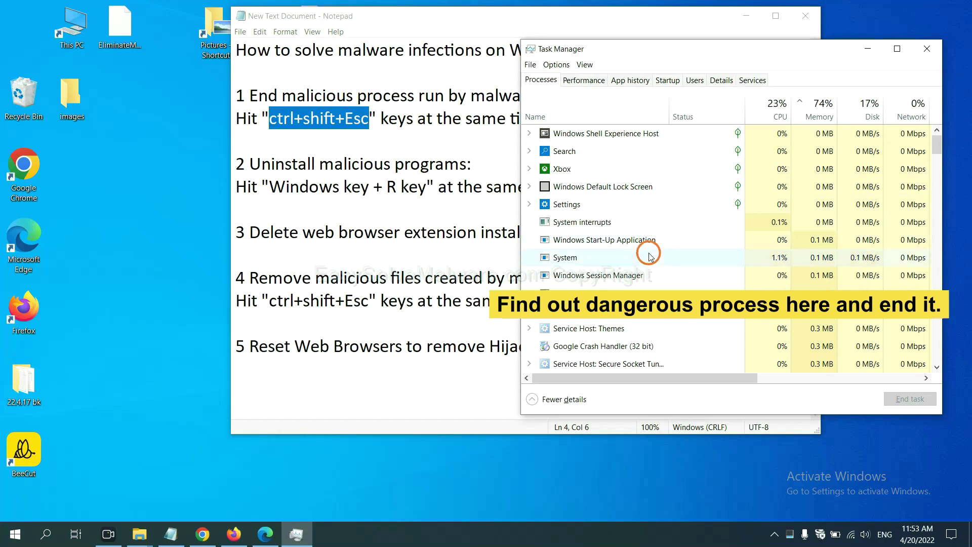
left_click(646, 292)
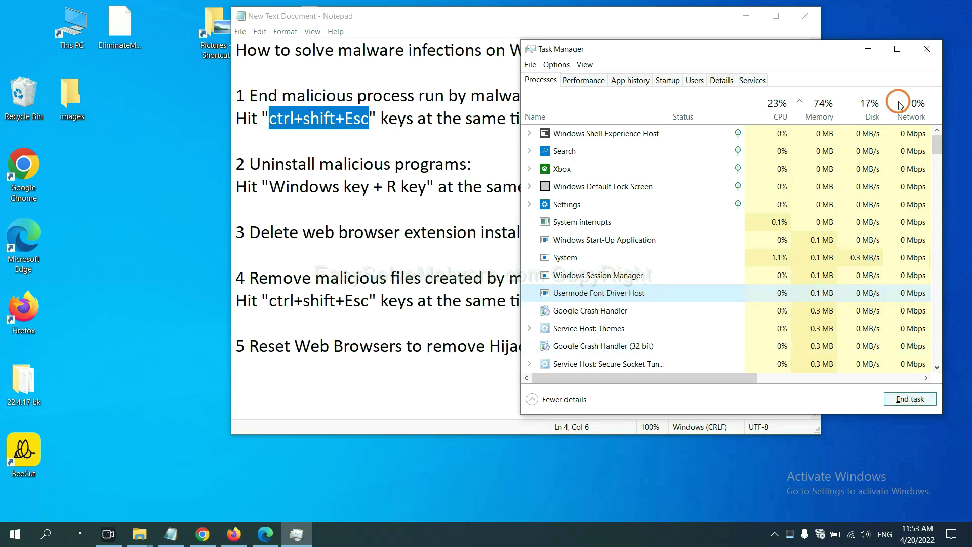
left_click(923, 49)
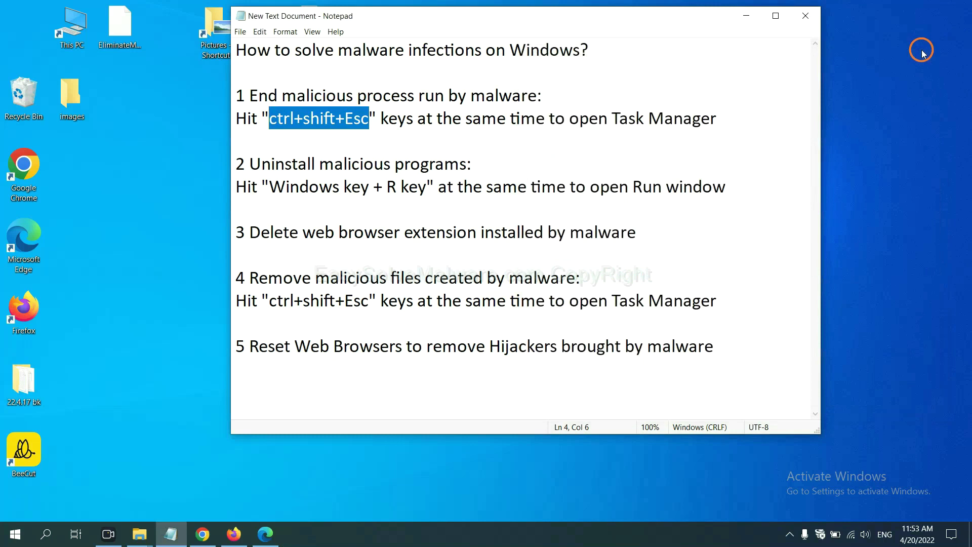
left_click(445, 183)
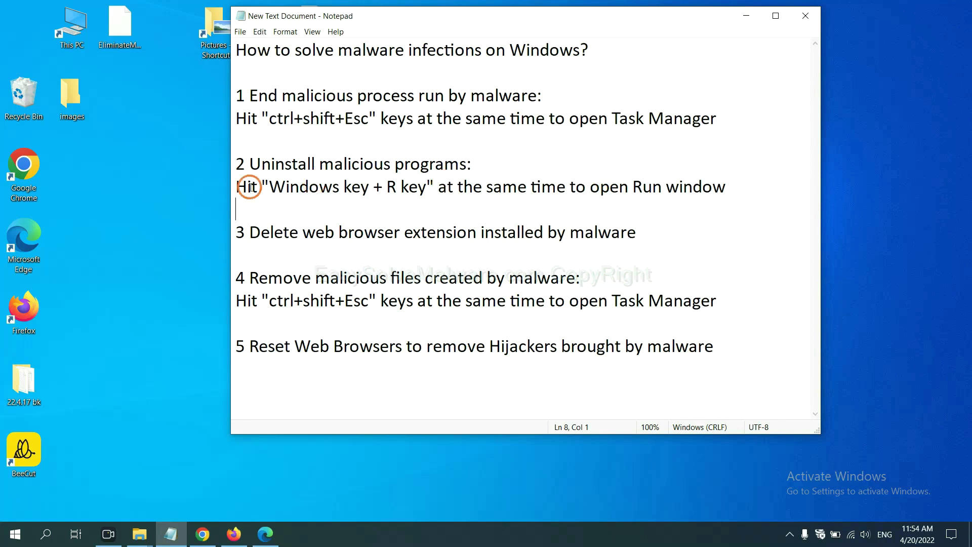
Open Control Panel by running the 'control panel' command from the Run box
left_click(274, 191)
left_click_drag(274, 191, 424, 198)
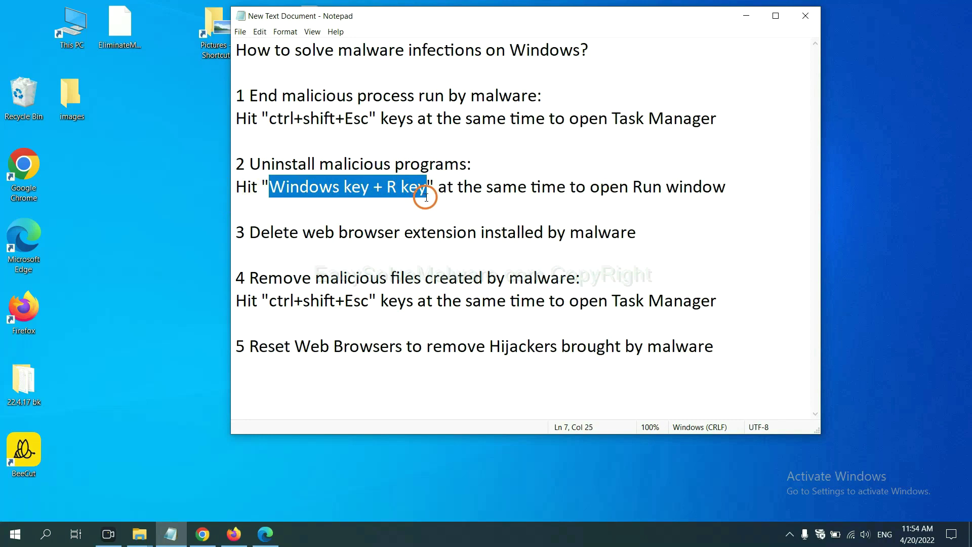
key("super+r")
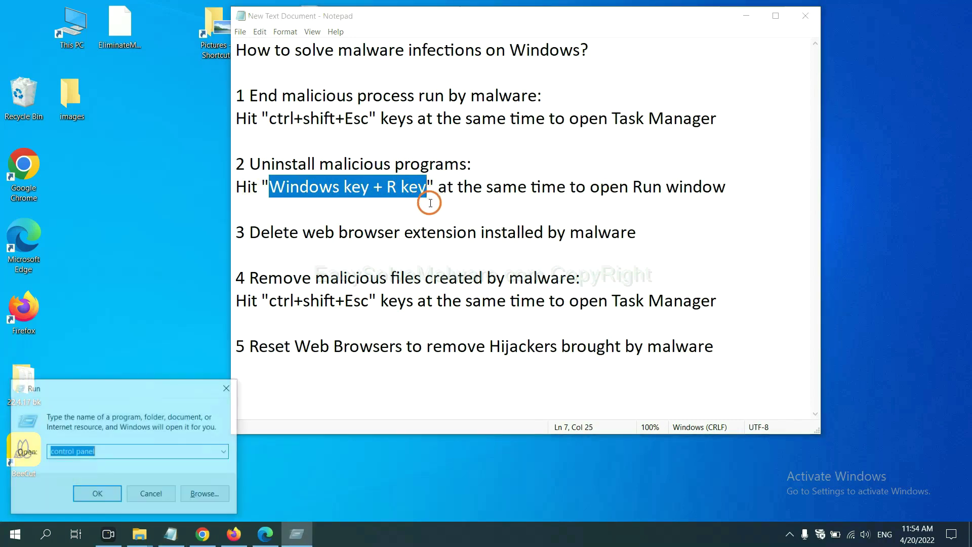
left_click_drag(107, 398, 740, 172)
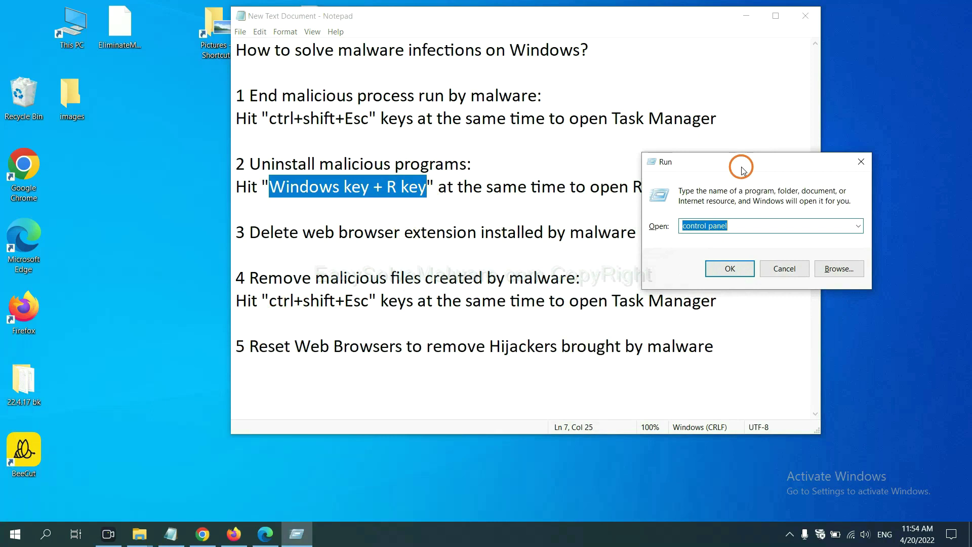
left_click(750, 224)
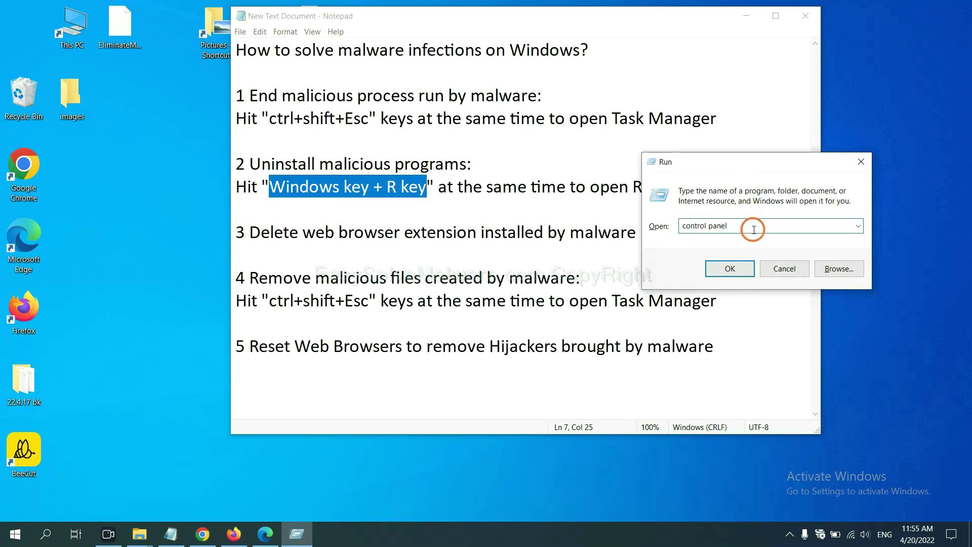
left_click_drag(745, 228, 677, 228)
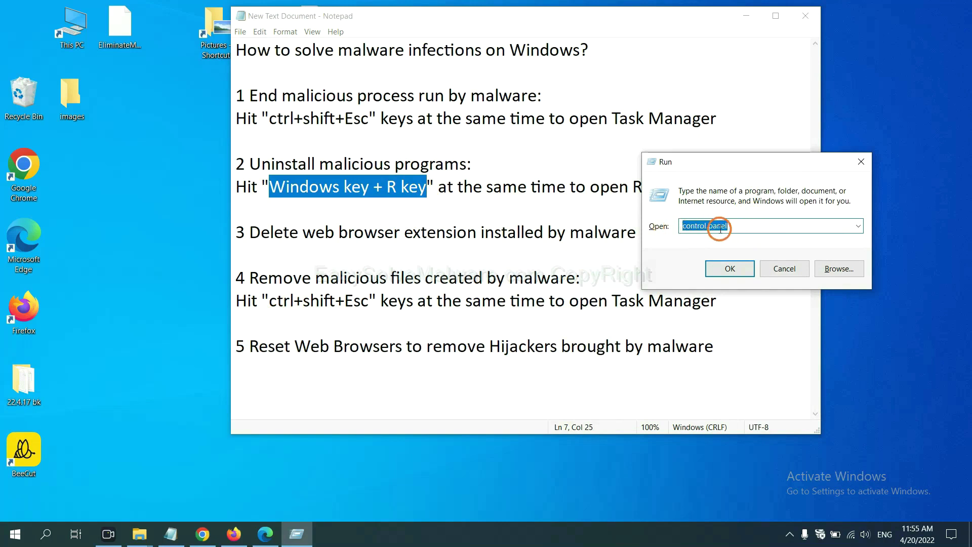
left_click(726, 276)
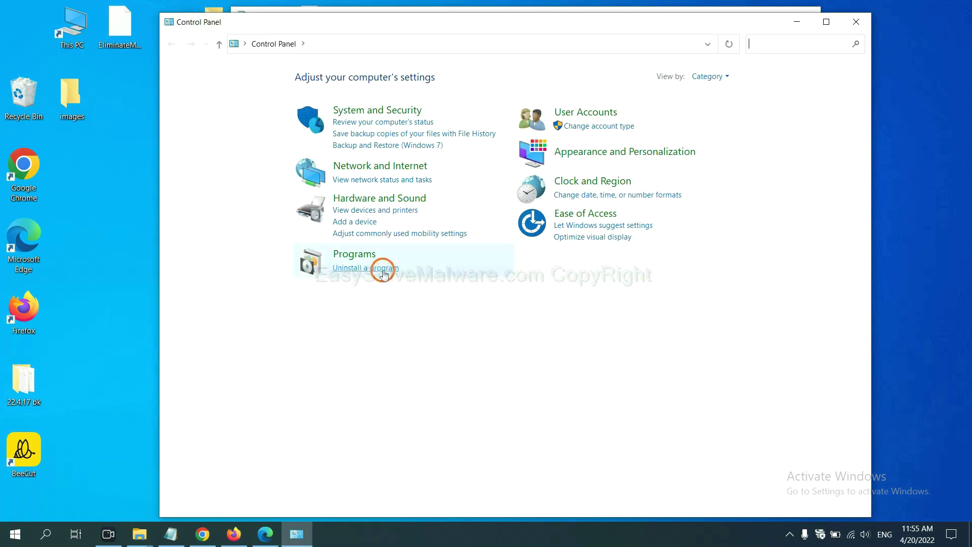
Check the installed programs, select Xiph.Org Open Codecs, then close Programs and Features
left_click(383, 268)
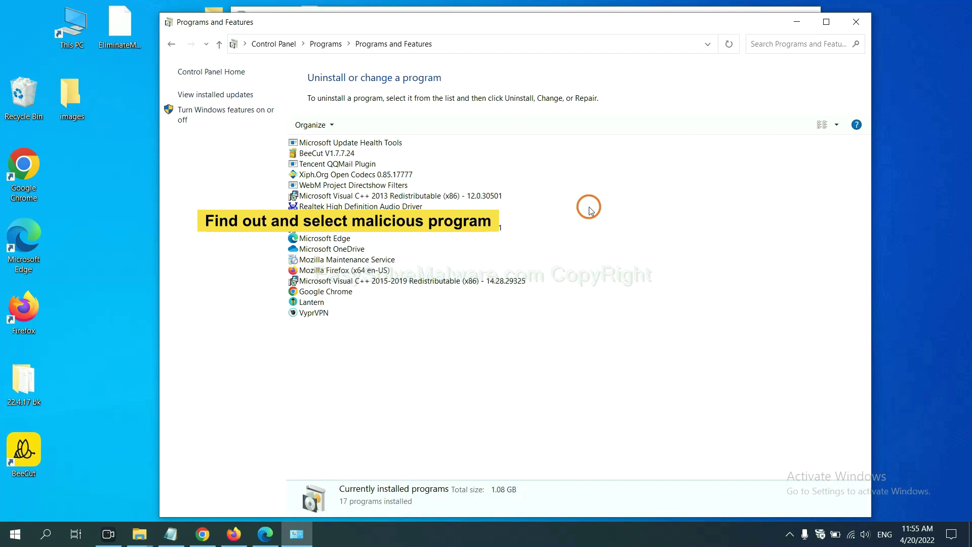
left_click(382, 175)
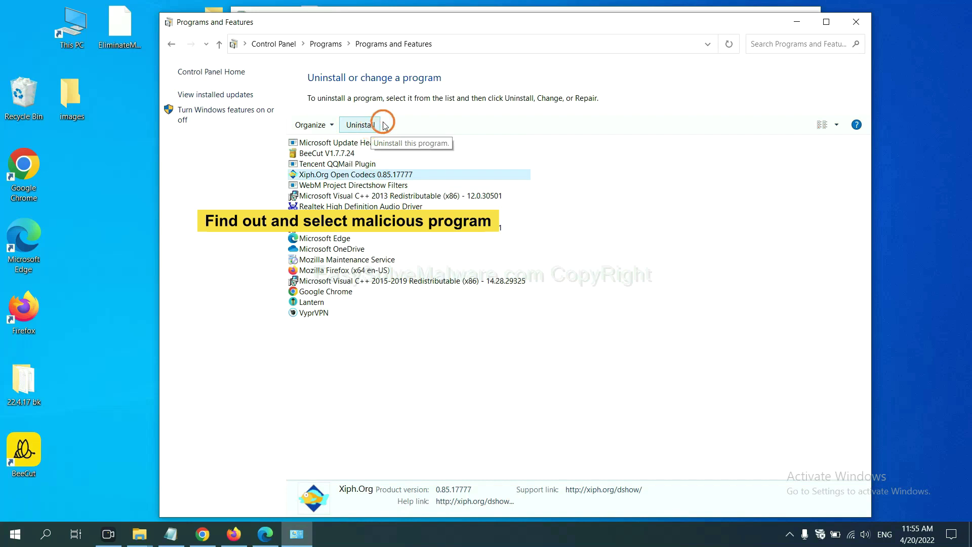
left_click(861, 25)
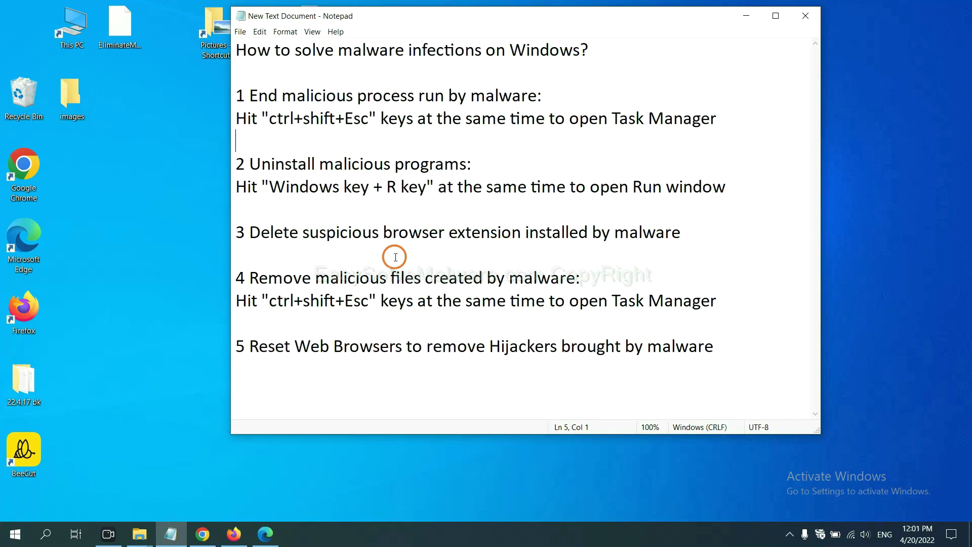
Open Chrome's Extensions page through More tools to see the Scroll To Top extension
left_click(203, 534)
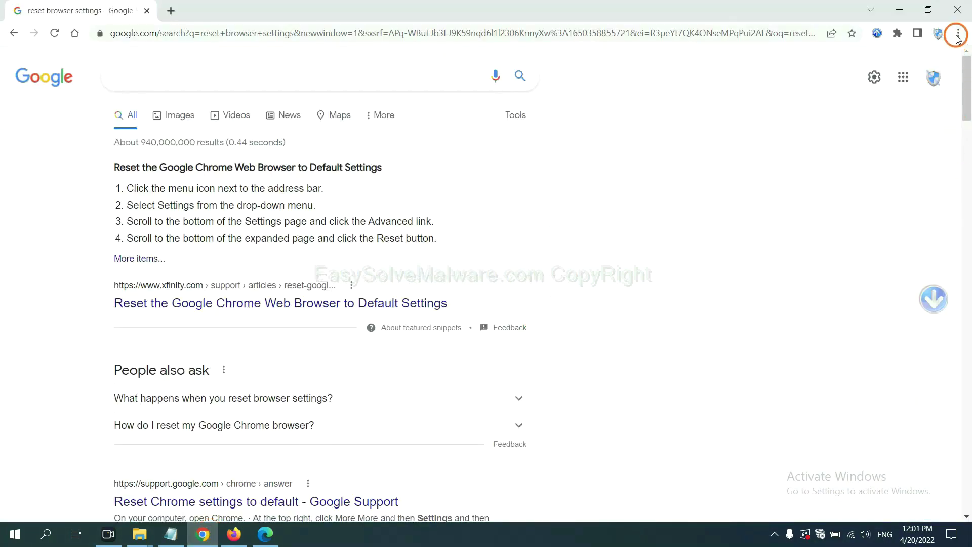
left_click(957, 35)
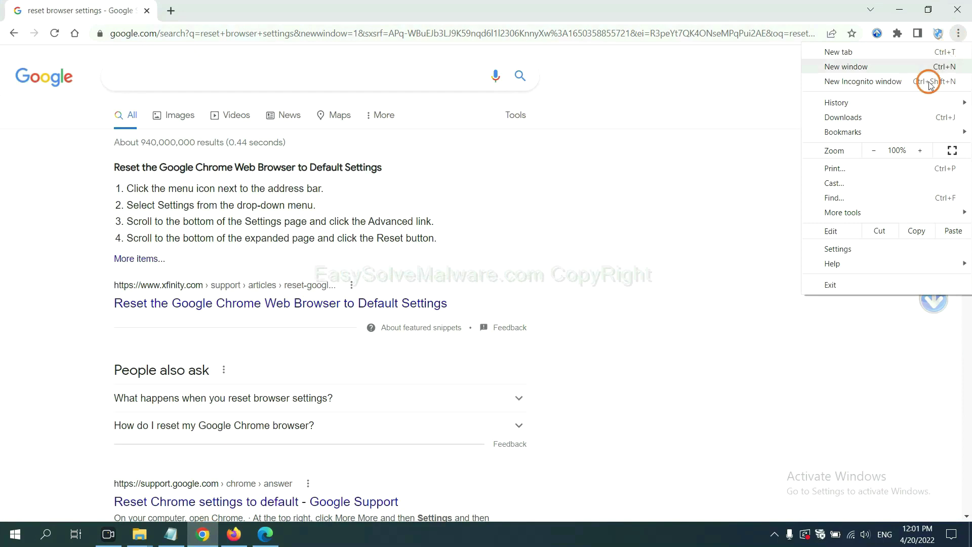
mouse_move(874, 213)
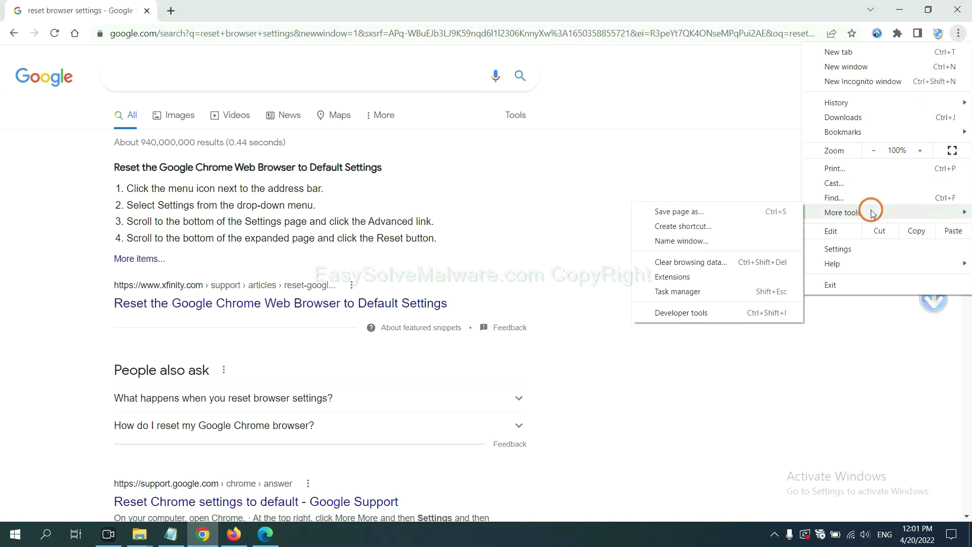
left_click(717, 276)
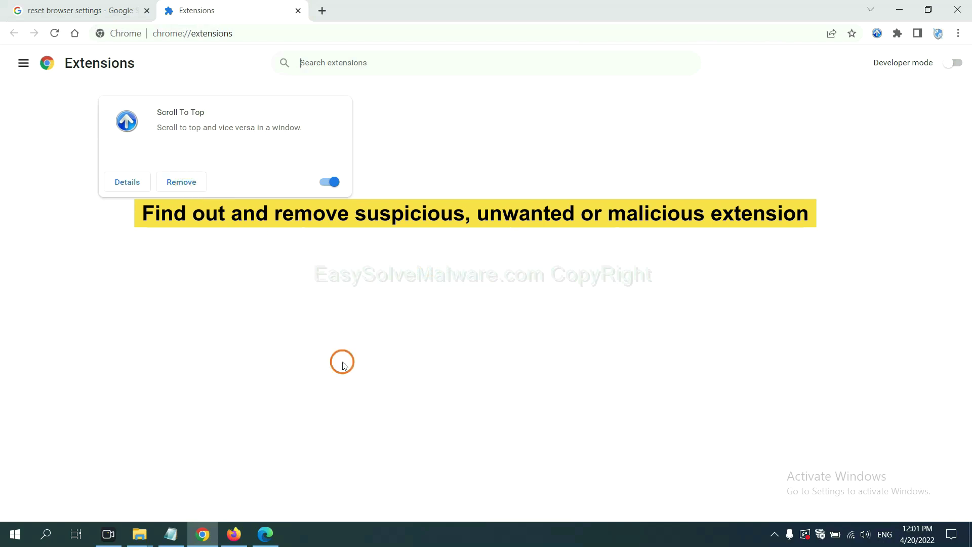
Open Firefox's Add-ons Manager and show the options for the GIPHY for Firefox extension
left_click(234, 534)
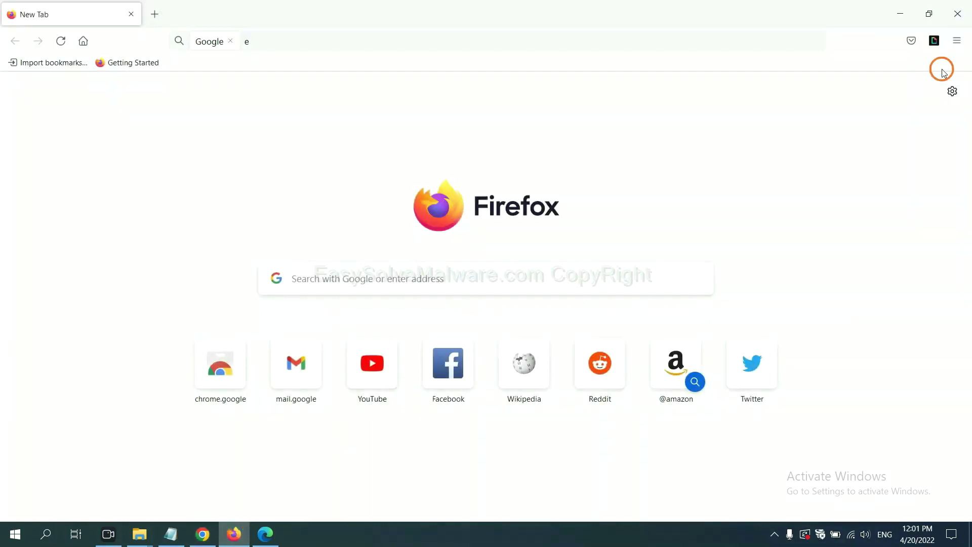
left_click(958, 40)
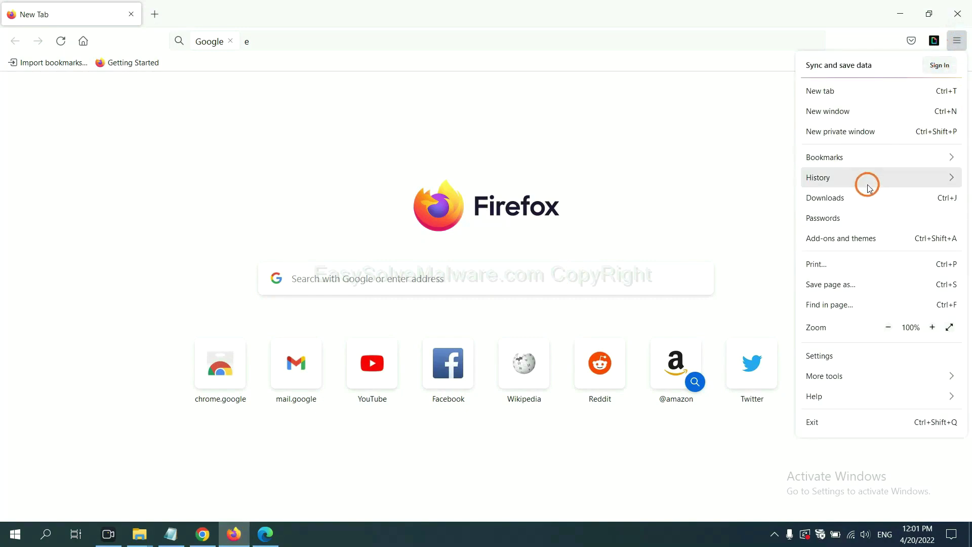
left_click(851, 240)
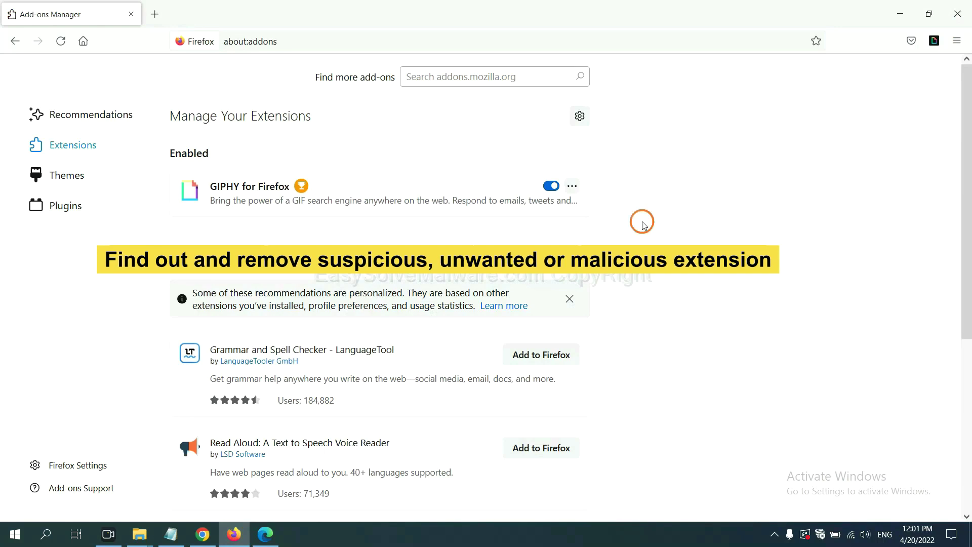
left_click(573, 188)
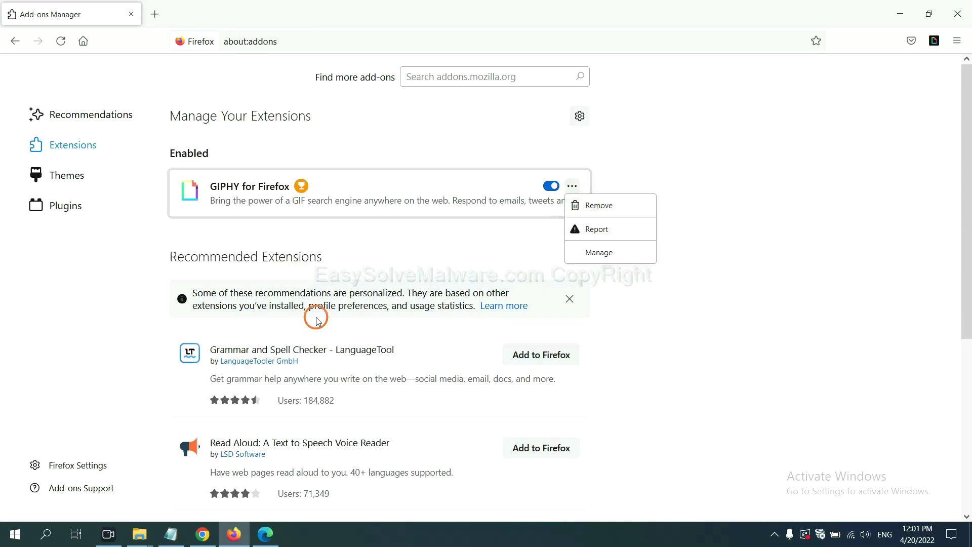
left_click(266, 535)
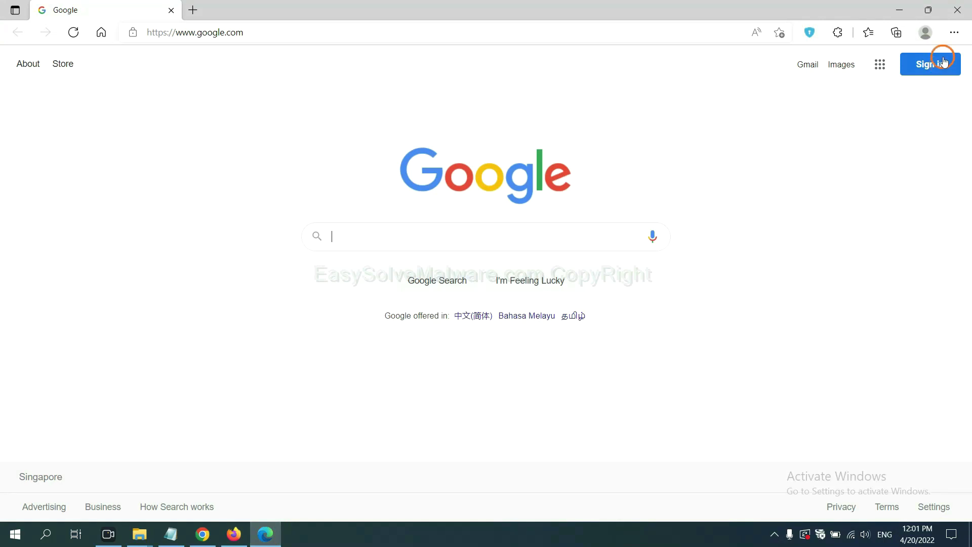
Remove the ArcVpn Free Fast VPN Proxy extension from Edge's Manage extensions page
left_click(953, 34)
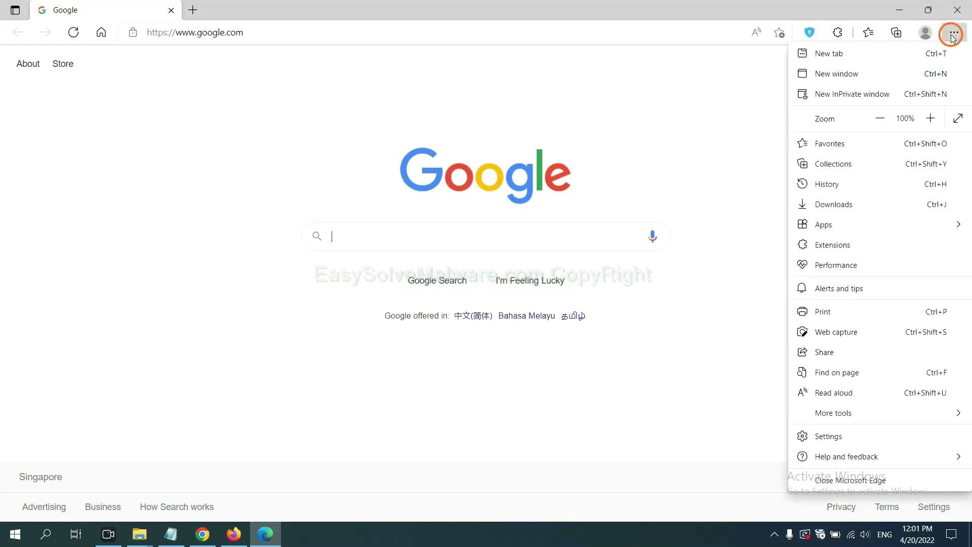
right_click(836, 245)
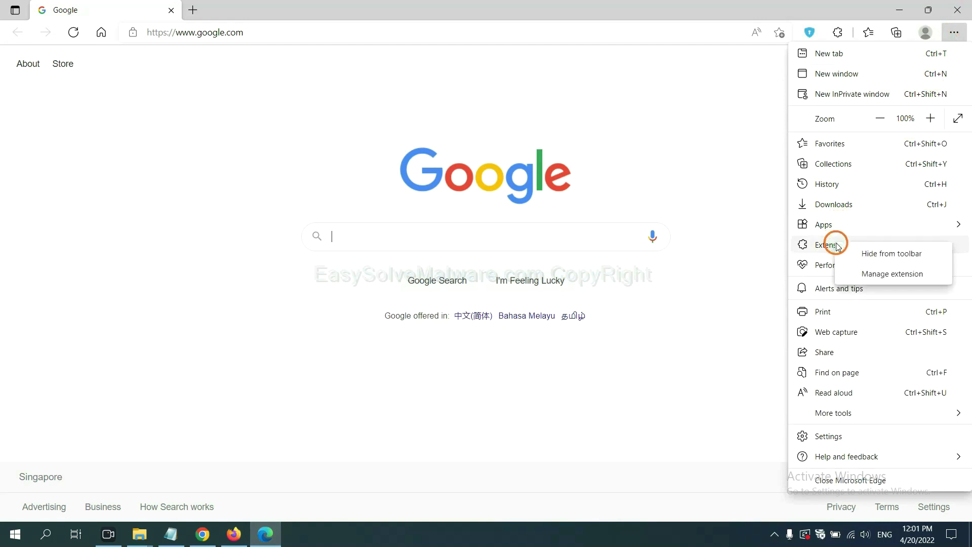
left_click(873, 275)
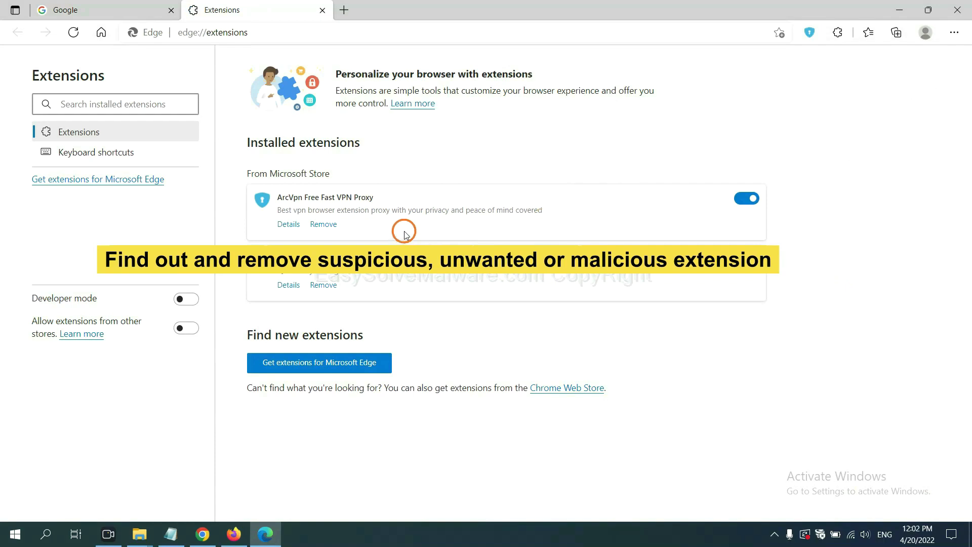
left_click(333, 226)
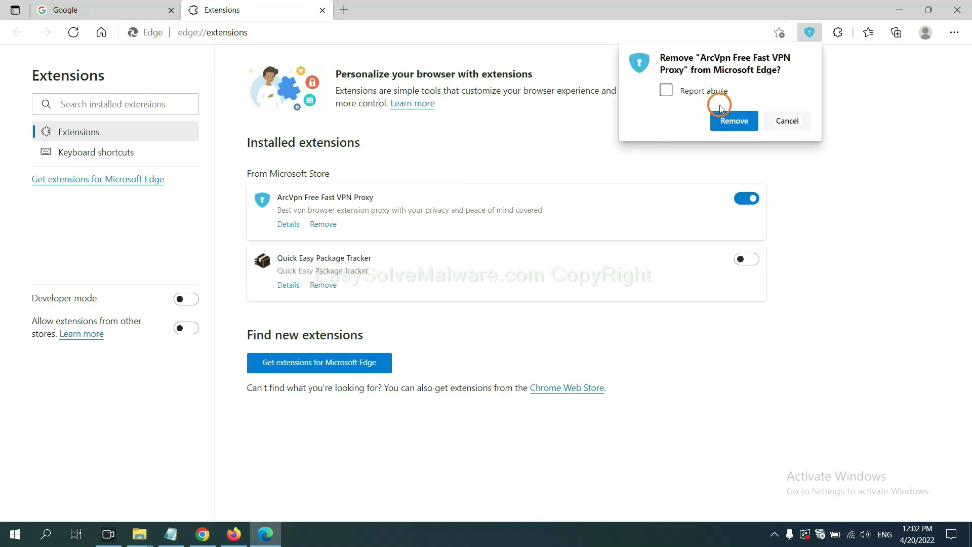
left_click(729, 126)
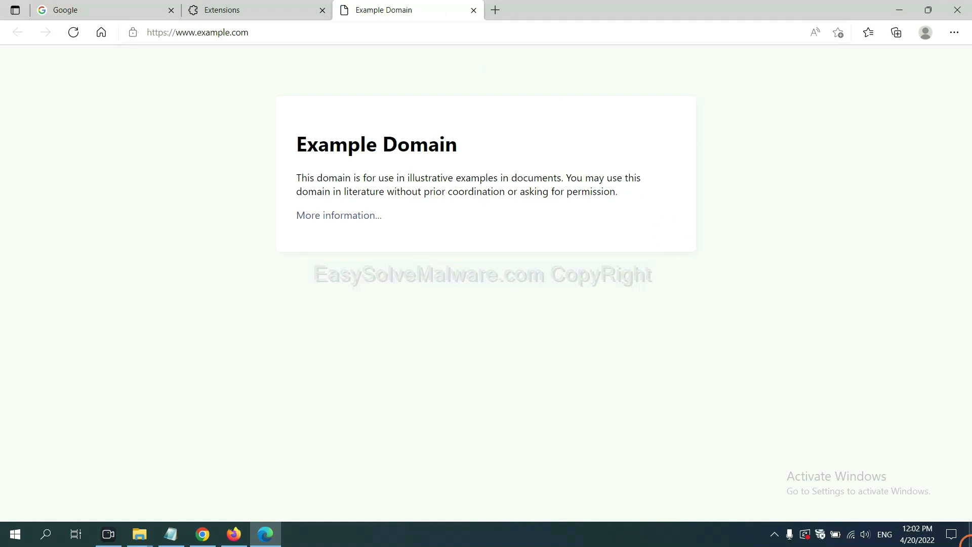
Launch Registry Editor by running regedit from the Run box, per the step 4 notes
left_click(969, 539)
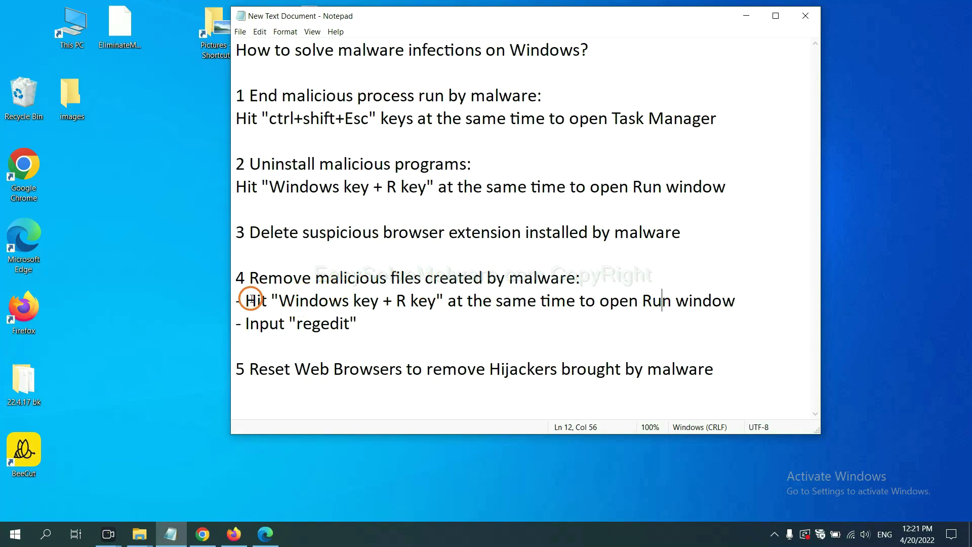
left_click_drag(252, 300, 552, 315)
left_click(564, 307)
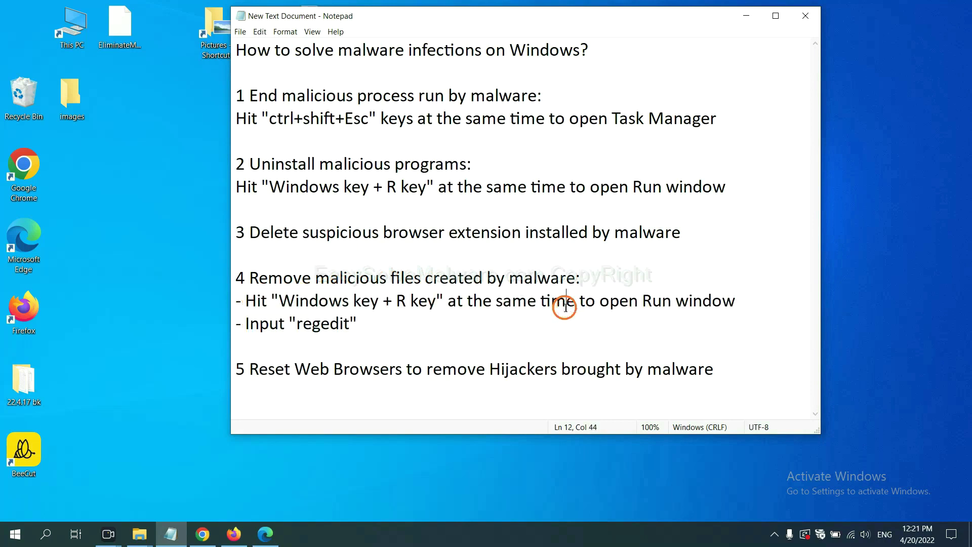
key("super+r")
left_click_drag(180, 384, 775, 202)
left_click(709, 265)
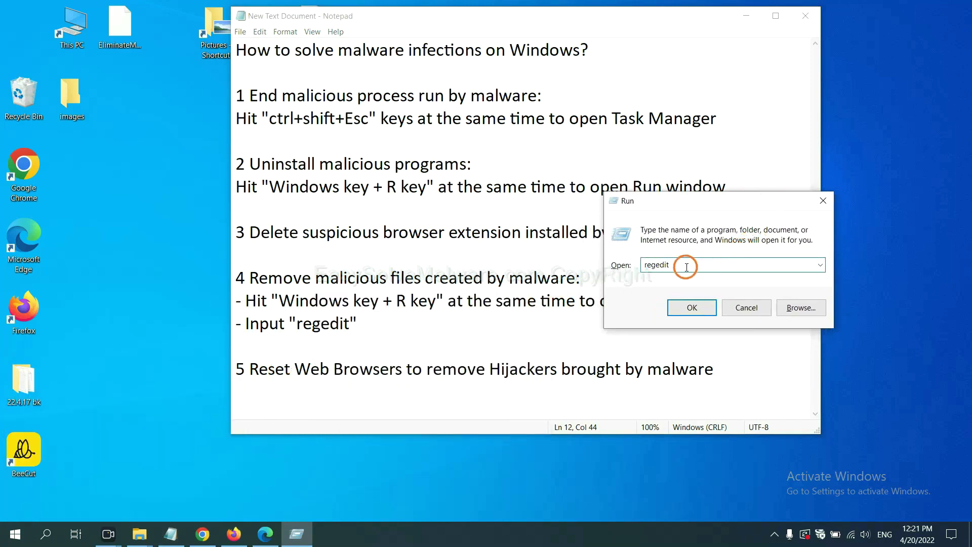
left_click(691, 307)
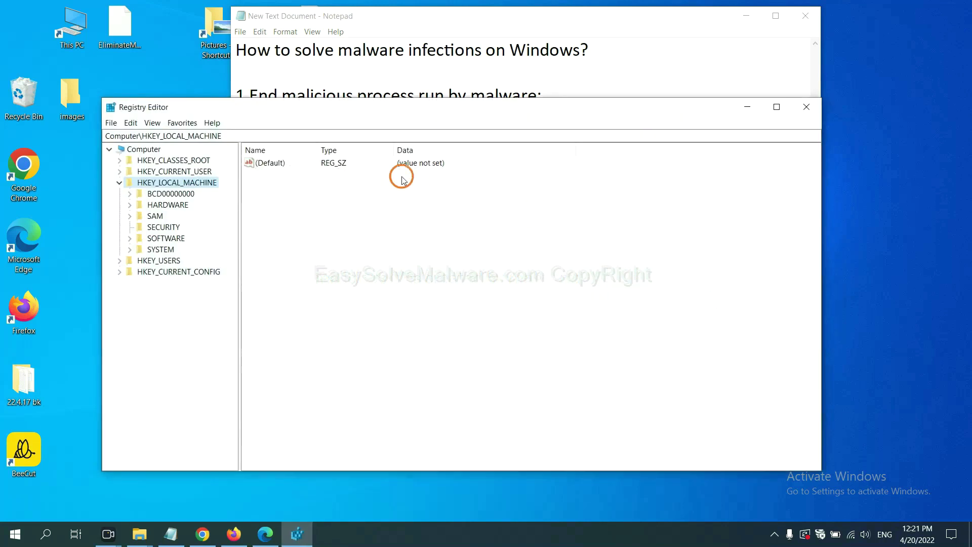
Search the registry for 'be' to reach BeeCut.exe under FEATURE_BROWSER_EMULATION
left_click(133, 123)
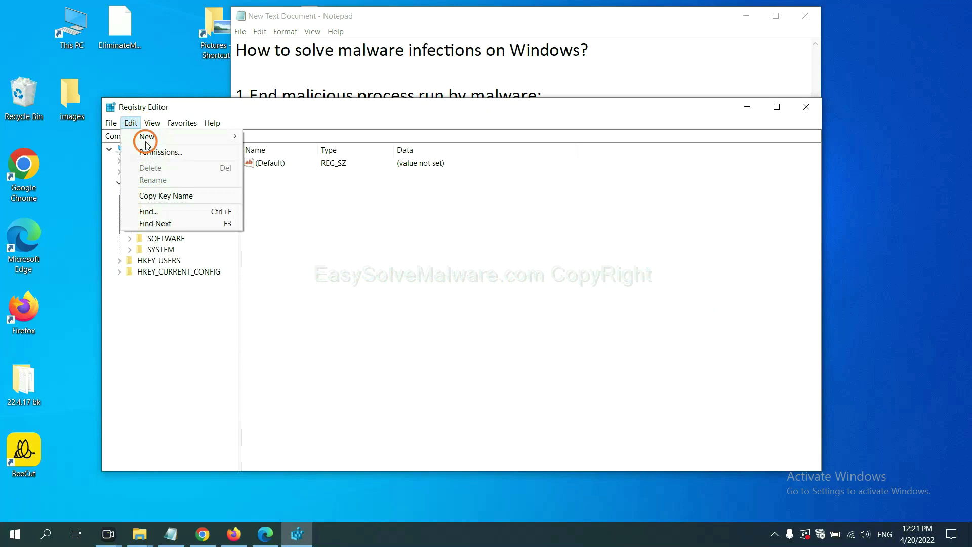
left_click(172, 212)
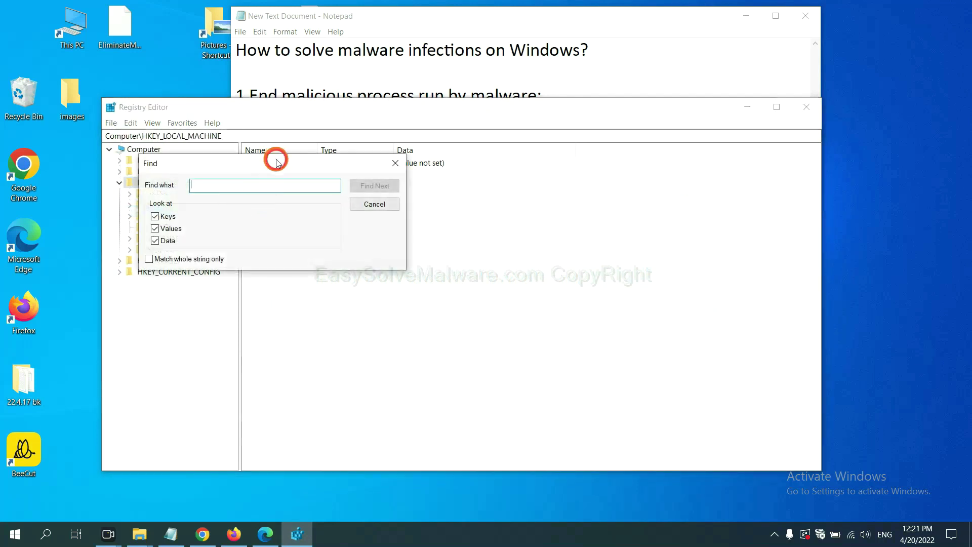
left_click_drag(277, 163, 372, 184)
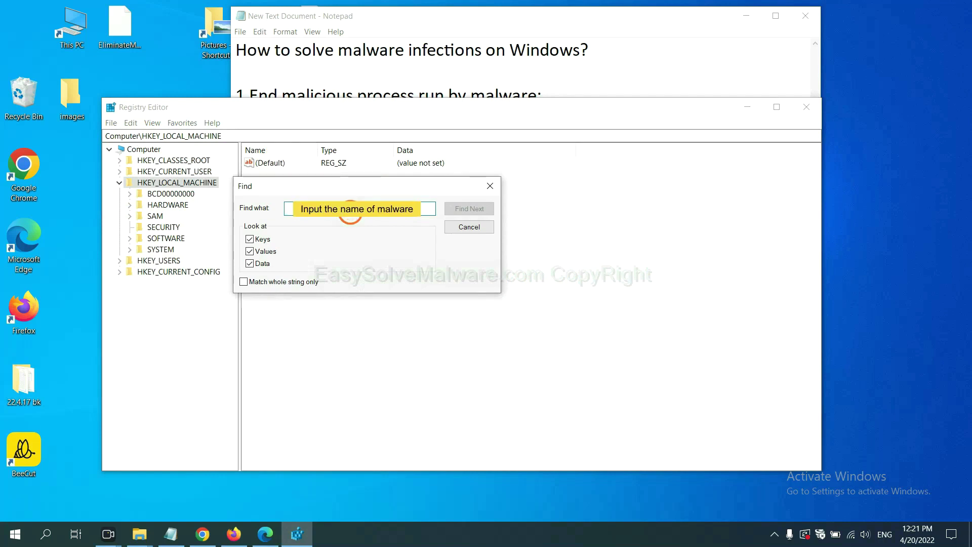
type("beecut")
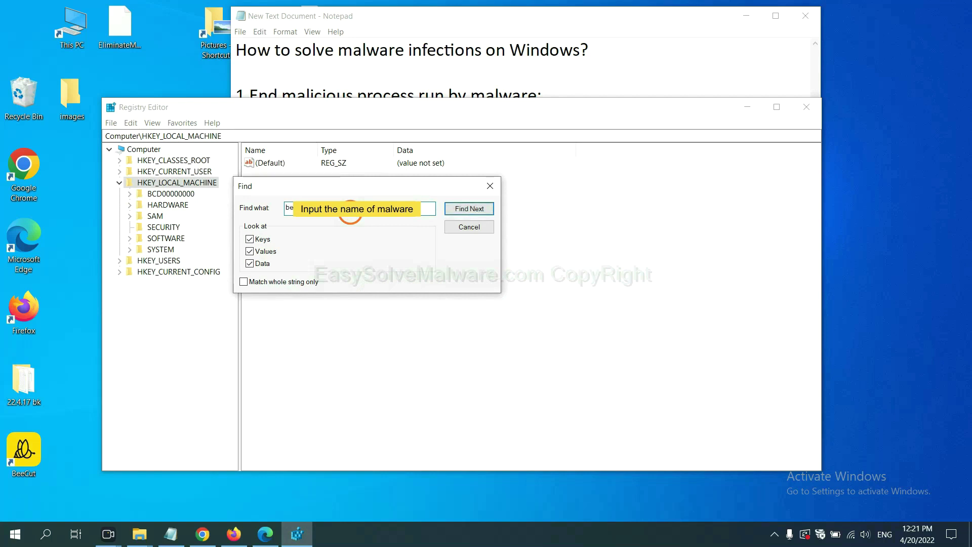
left_click(470, 209)
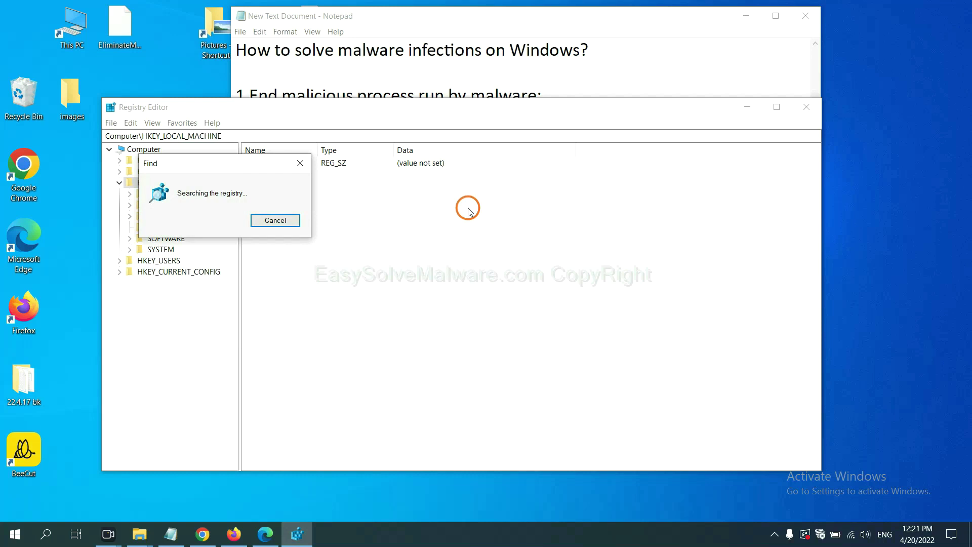
left_click_drag(239, 156, 389, 157)
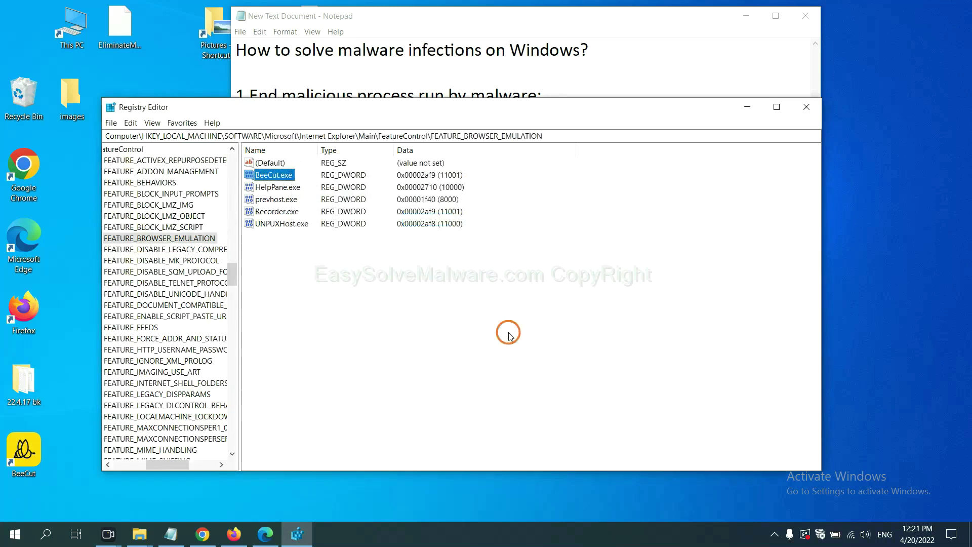
left_click_drag(160, 465, 155, 463)
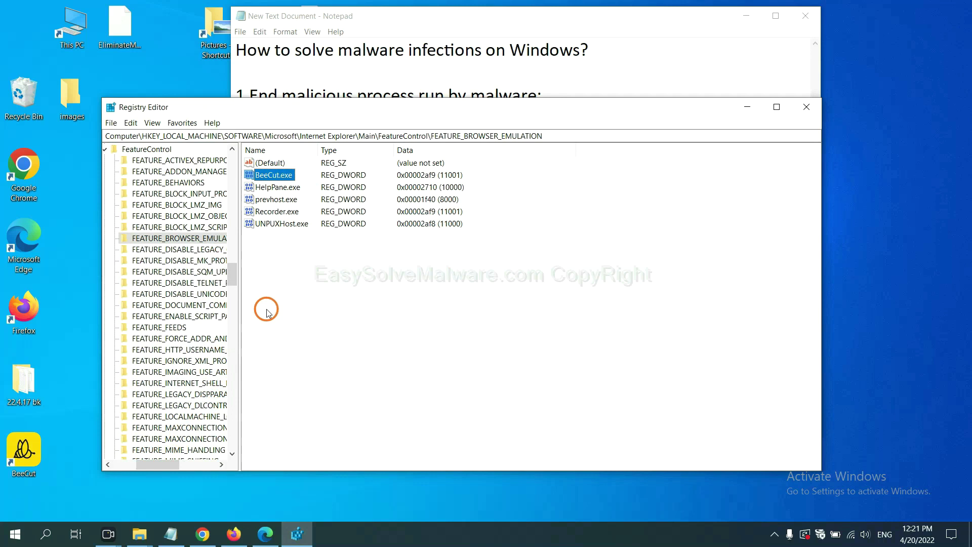
right_click(197, 241)
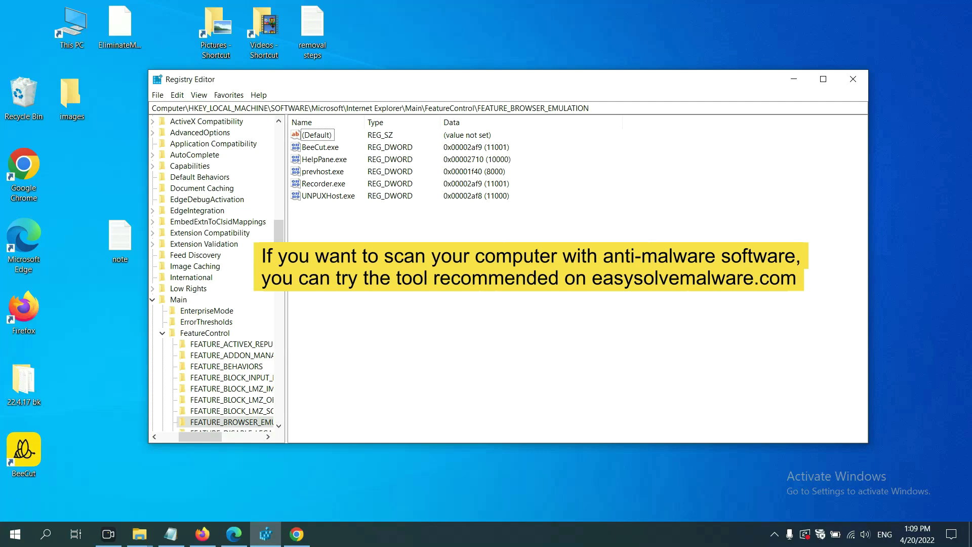
Return to Chrome and scroll through the easysolvemalware.com guide's Quick Menu of Windows removal steps
left_click(302, 535)
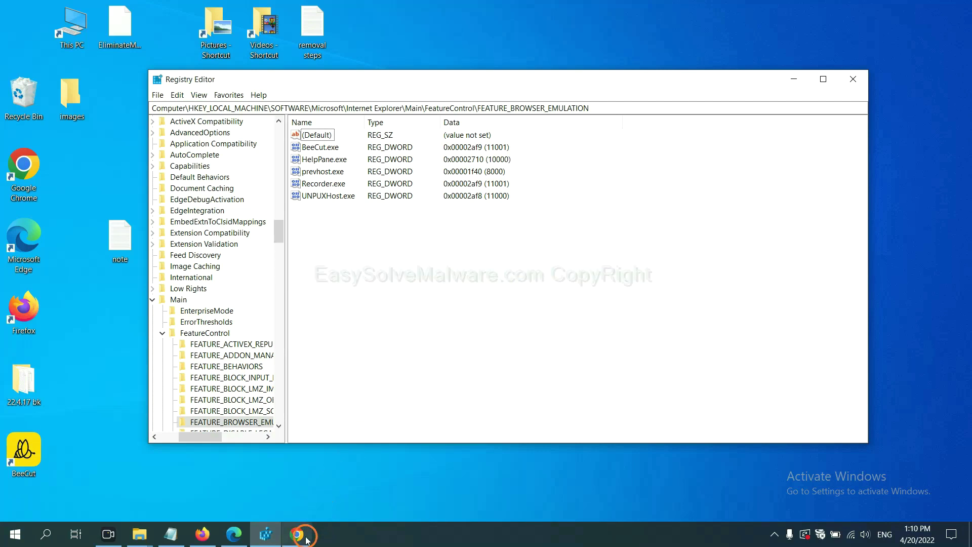
scroll(704, 337, "down", 1)
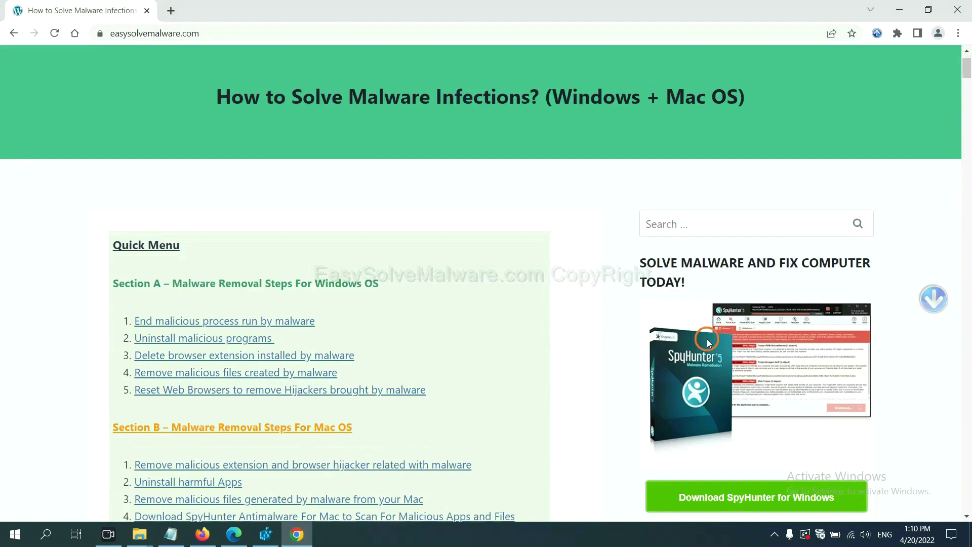
scroll(701, 350, "up", 1)
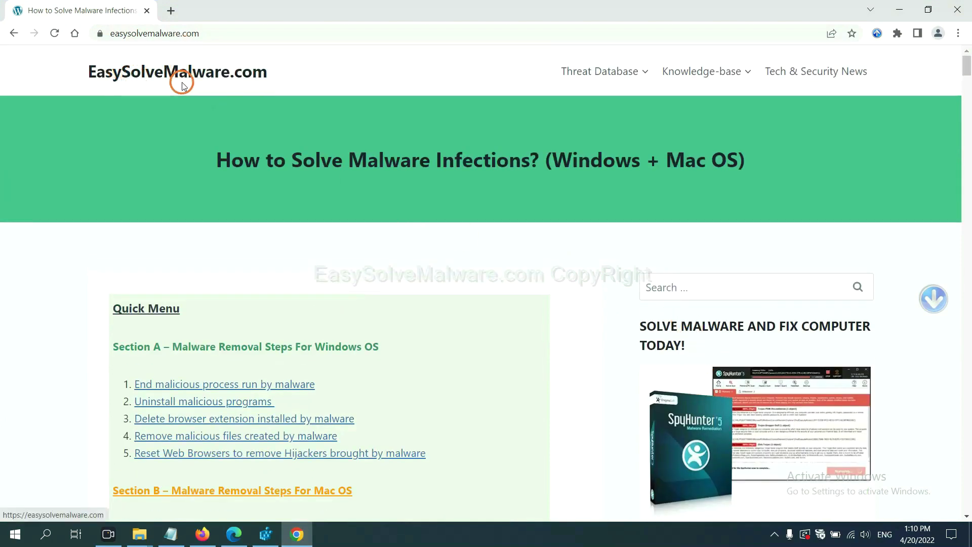
scroll(788, 302, "down", 3)
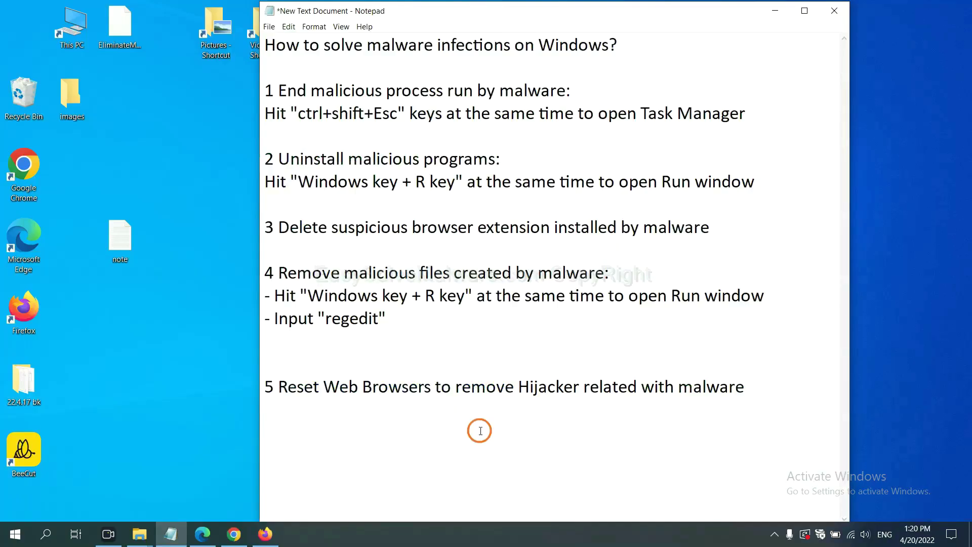
After checking the notes, search Chrome Settings for 'reset' and choose 'Restore settings to their original defaults'
left_click(481, 430)
left_click(226, 543)
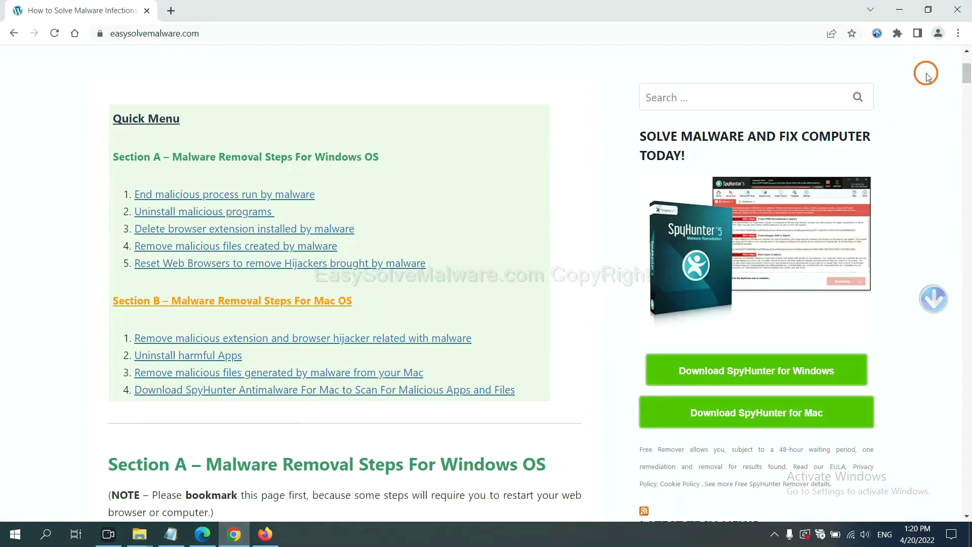
left_click(960, 34)
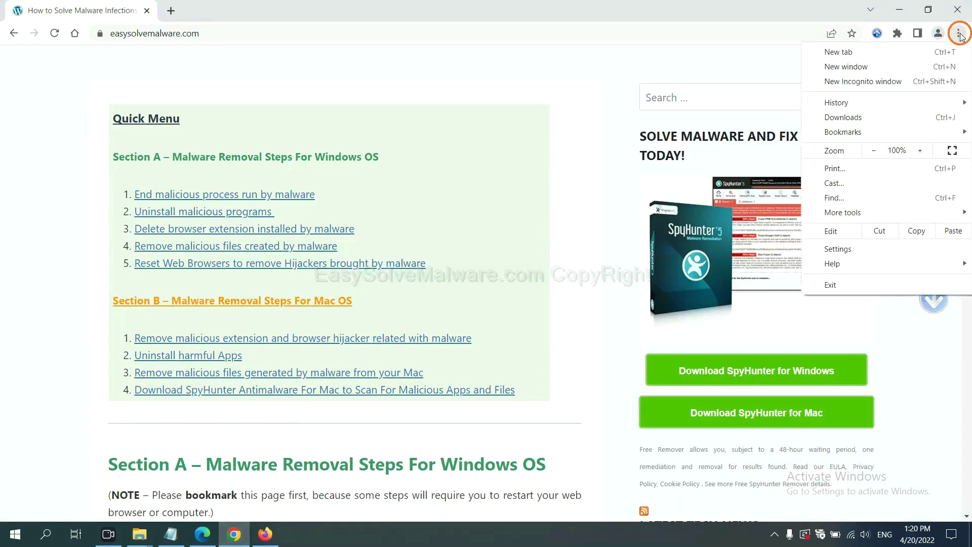
left_click(853, 244)
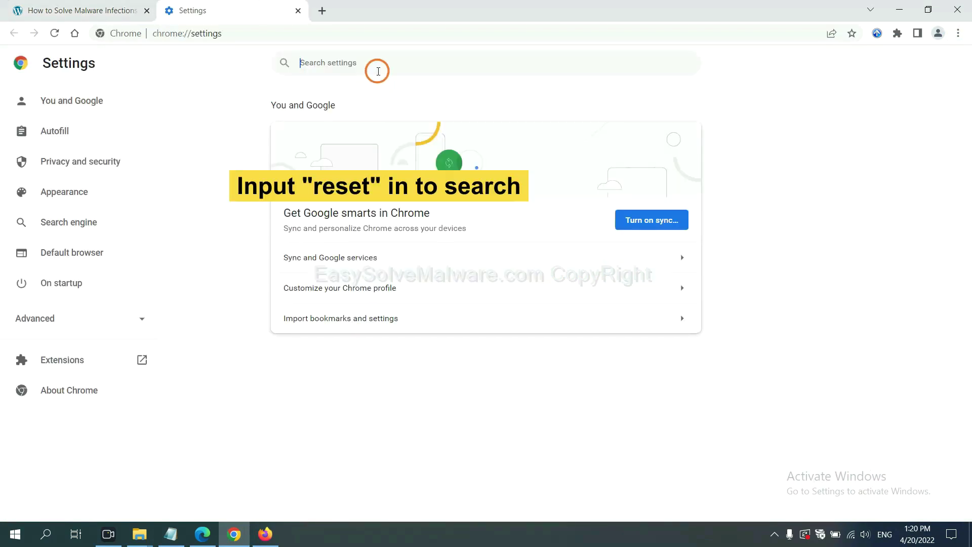
type("reset")
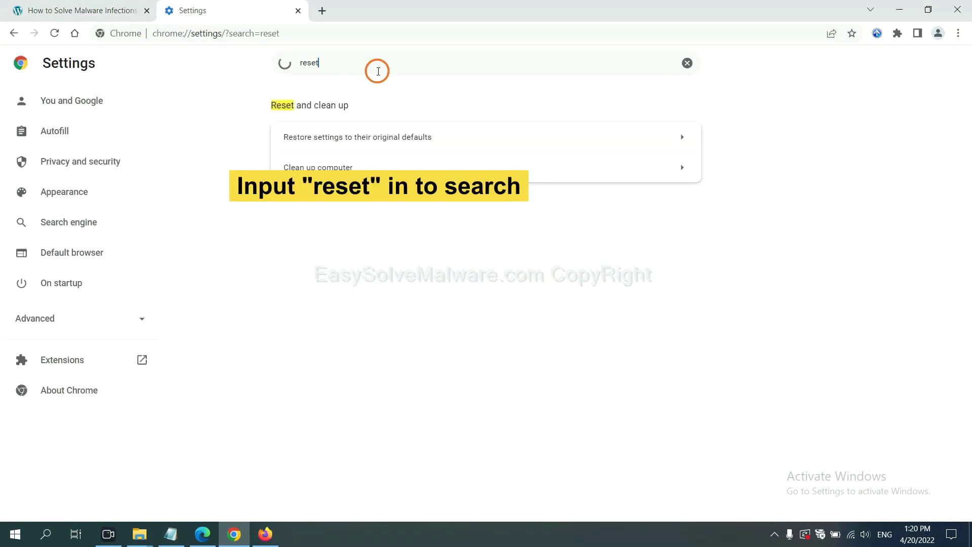
left_click(418, 136)
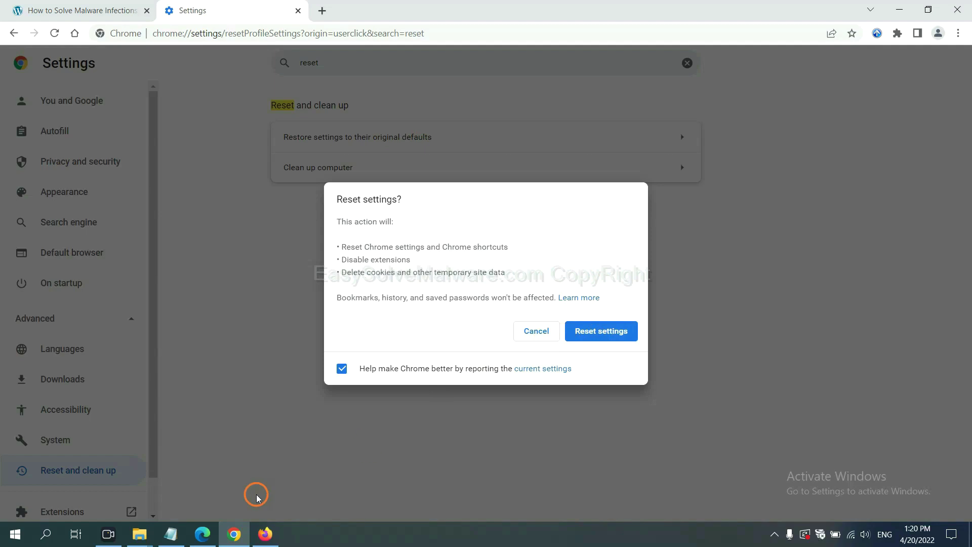
Bring up Refresh Firefox from Firefox's Troubleshooting Information page, then switch to Microsoft Edge
left_click(265, 534)
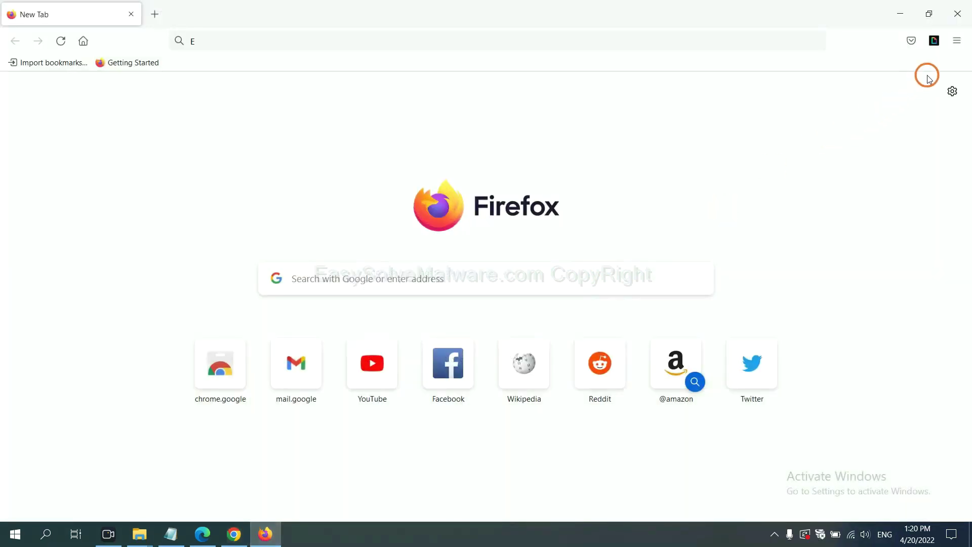
left_click(957, 43)
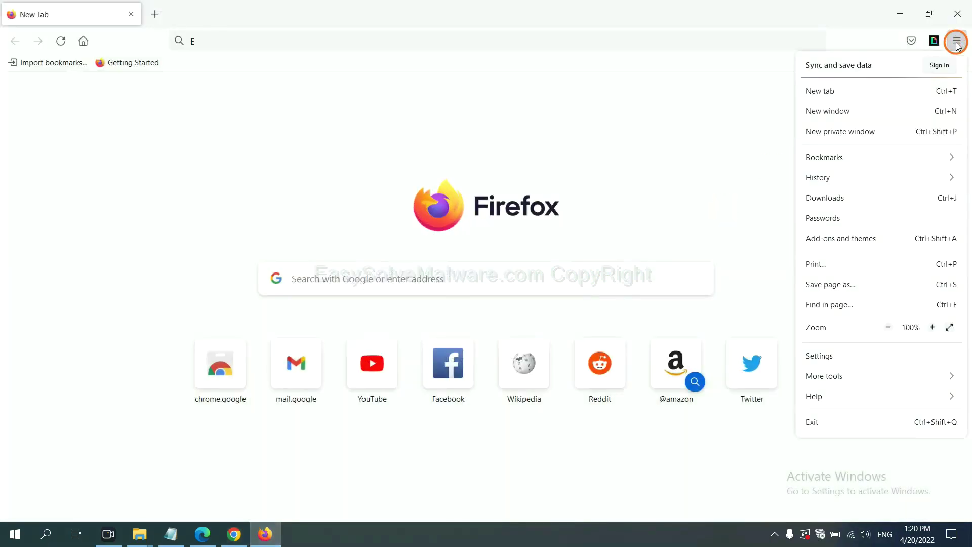
left_click(837, 396)
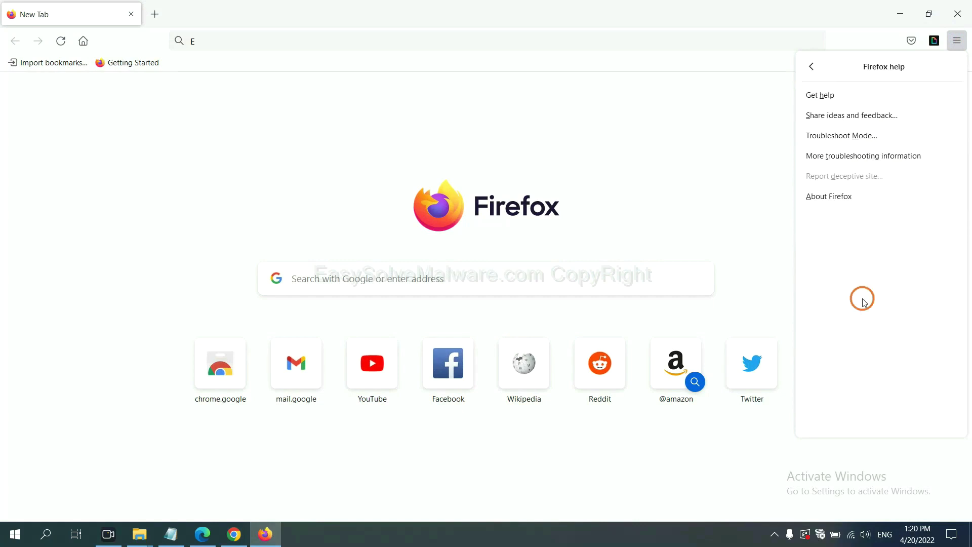
left_click(855, 161)
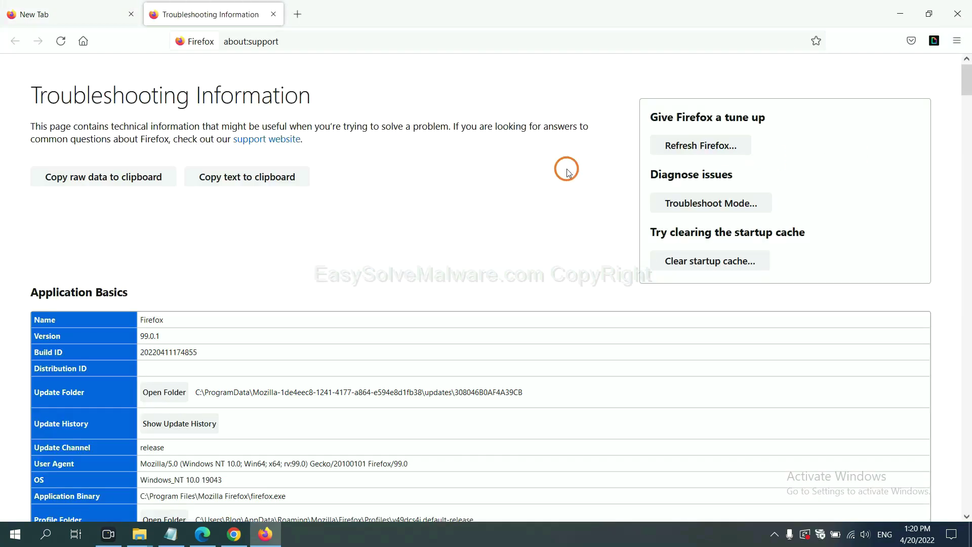
left_click(682, 148)
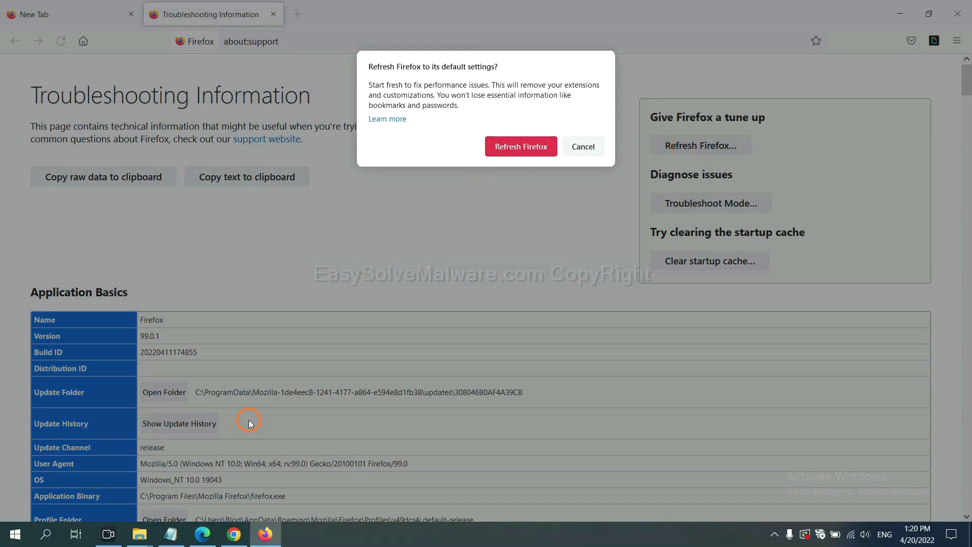
left_click(204, 535)
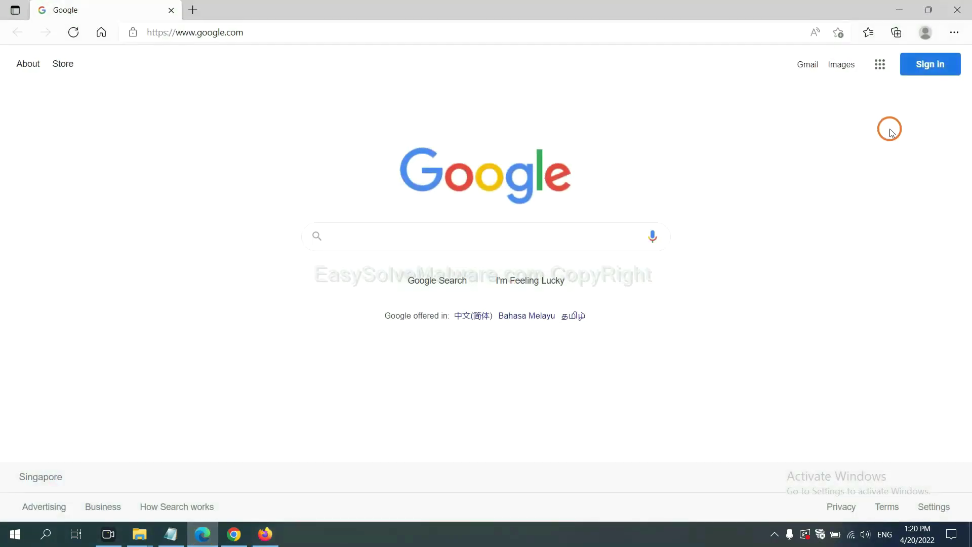
Search Edge Settings for 'reset' and choose 'Restore settings to their default values'
left_click(954, 33)
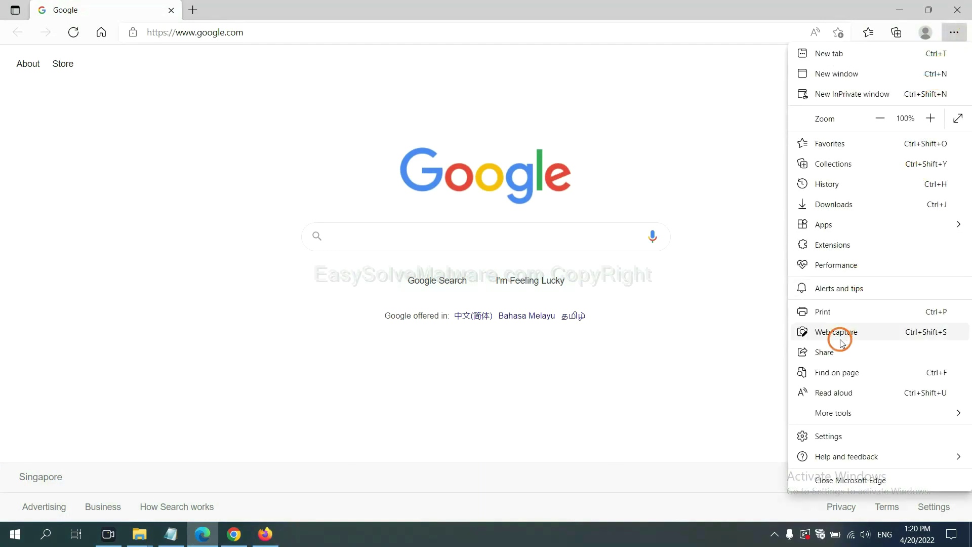
left_click(839, 439)
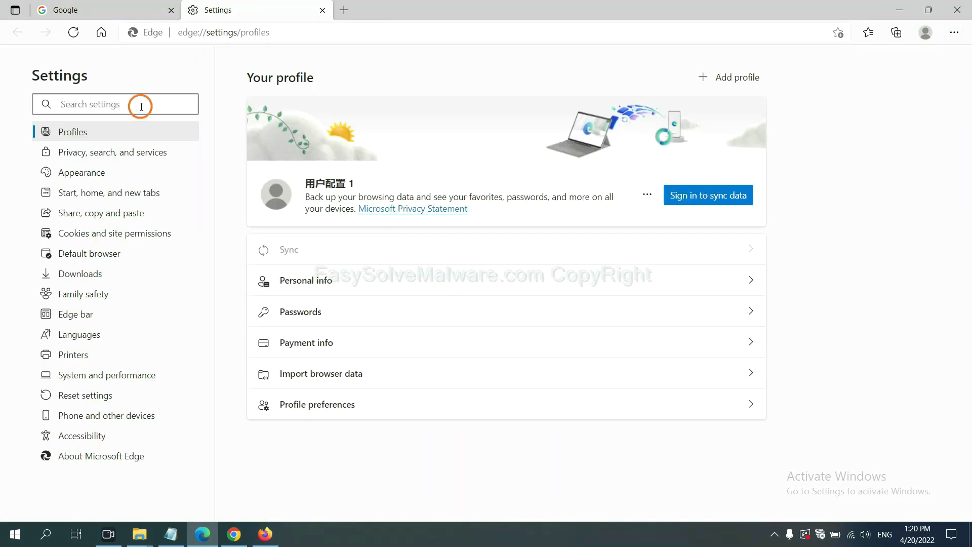
type("re")
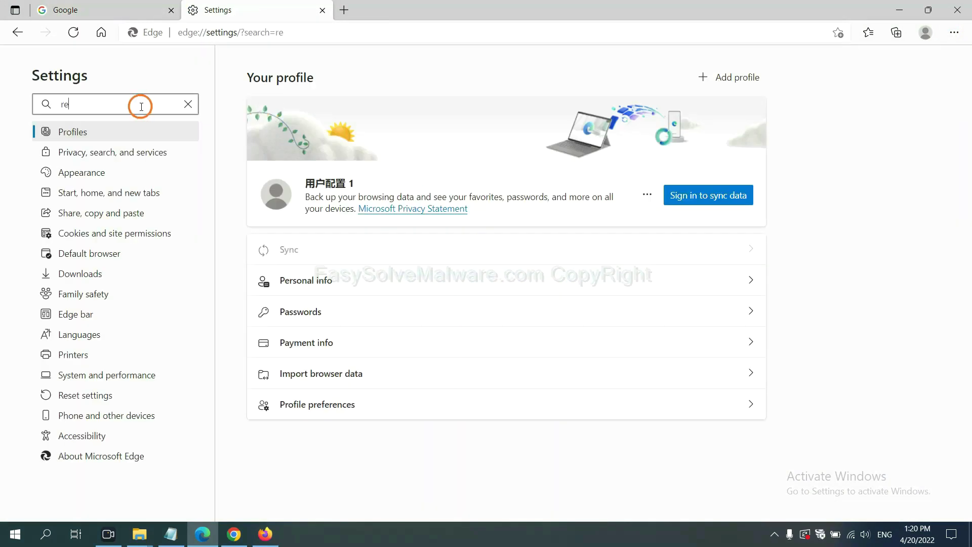
type("set")
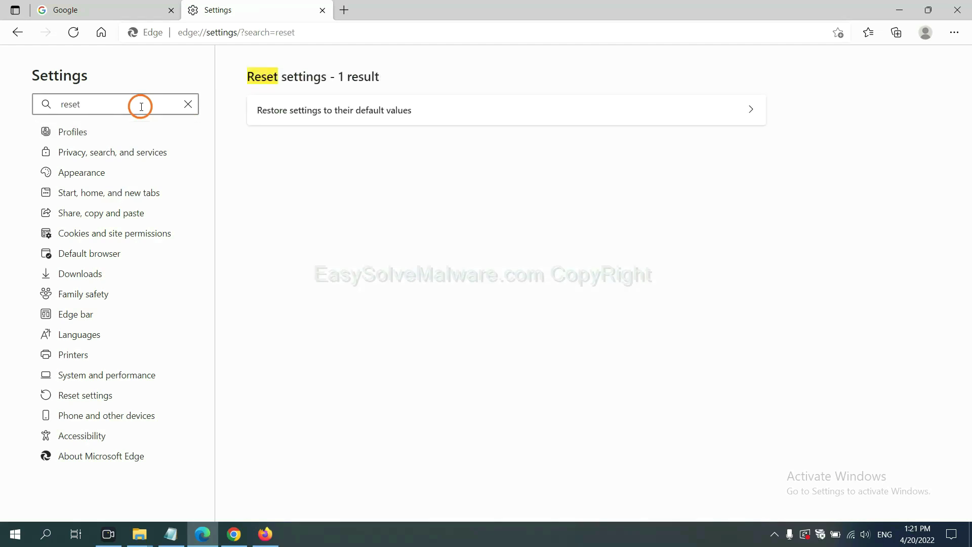
left_click(342, 109)
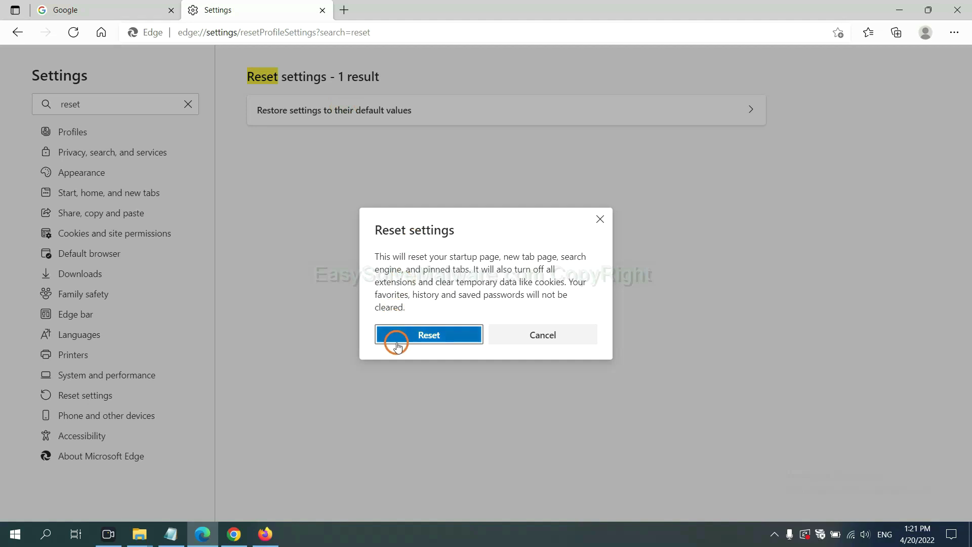